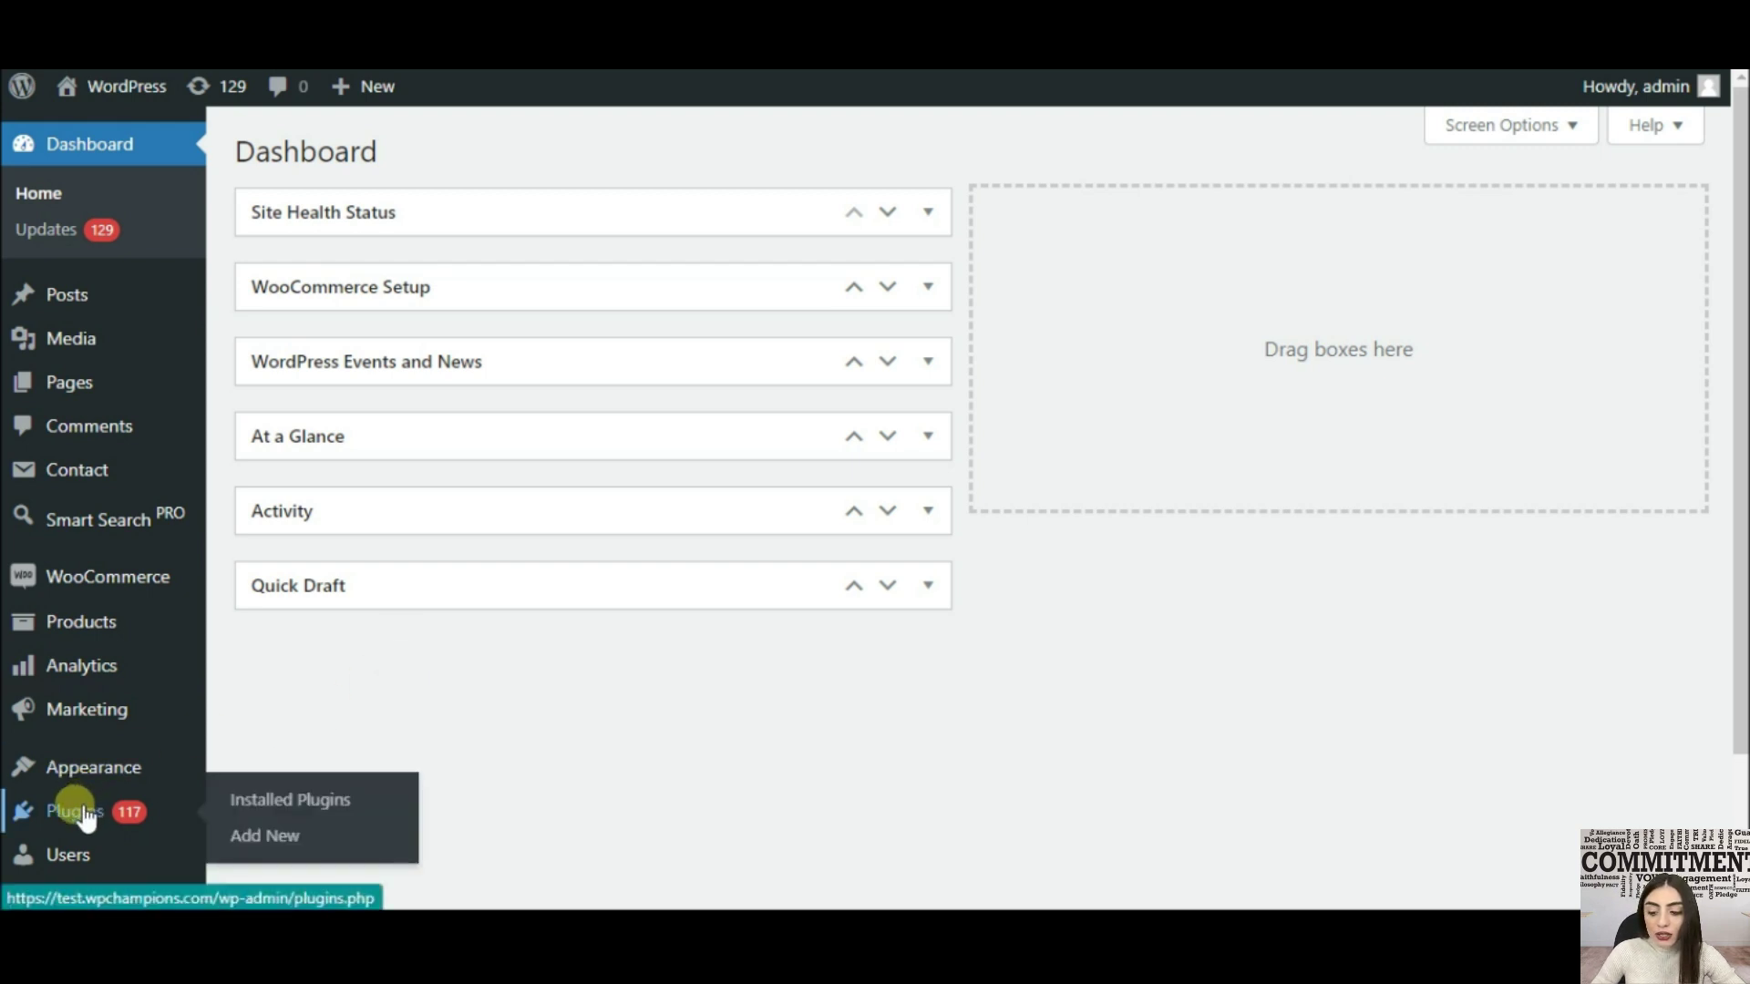
- Upload chart-builder.zip through Plugins > Add New > Upload Plugin
left_click(267, 835)
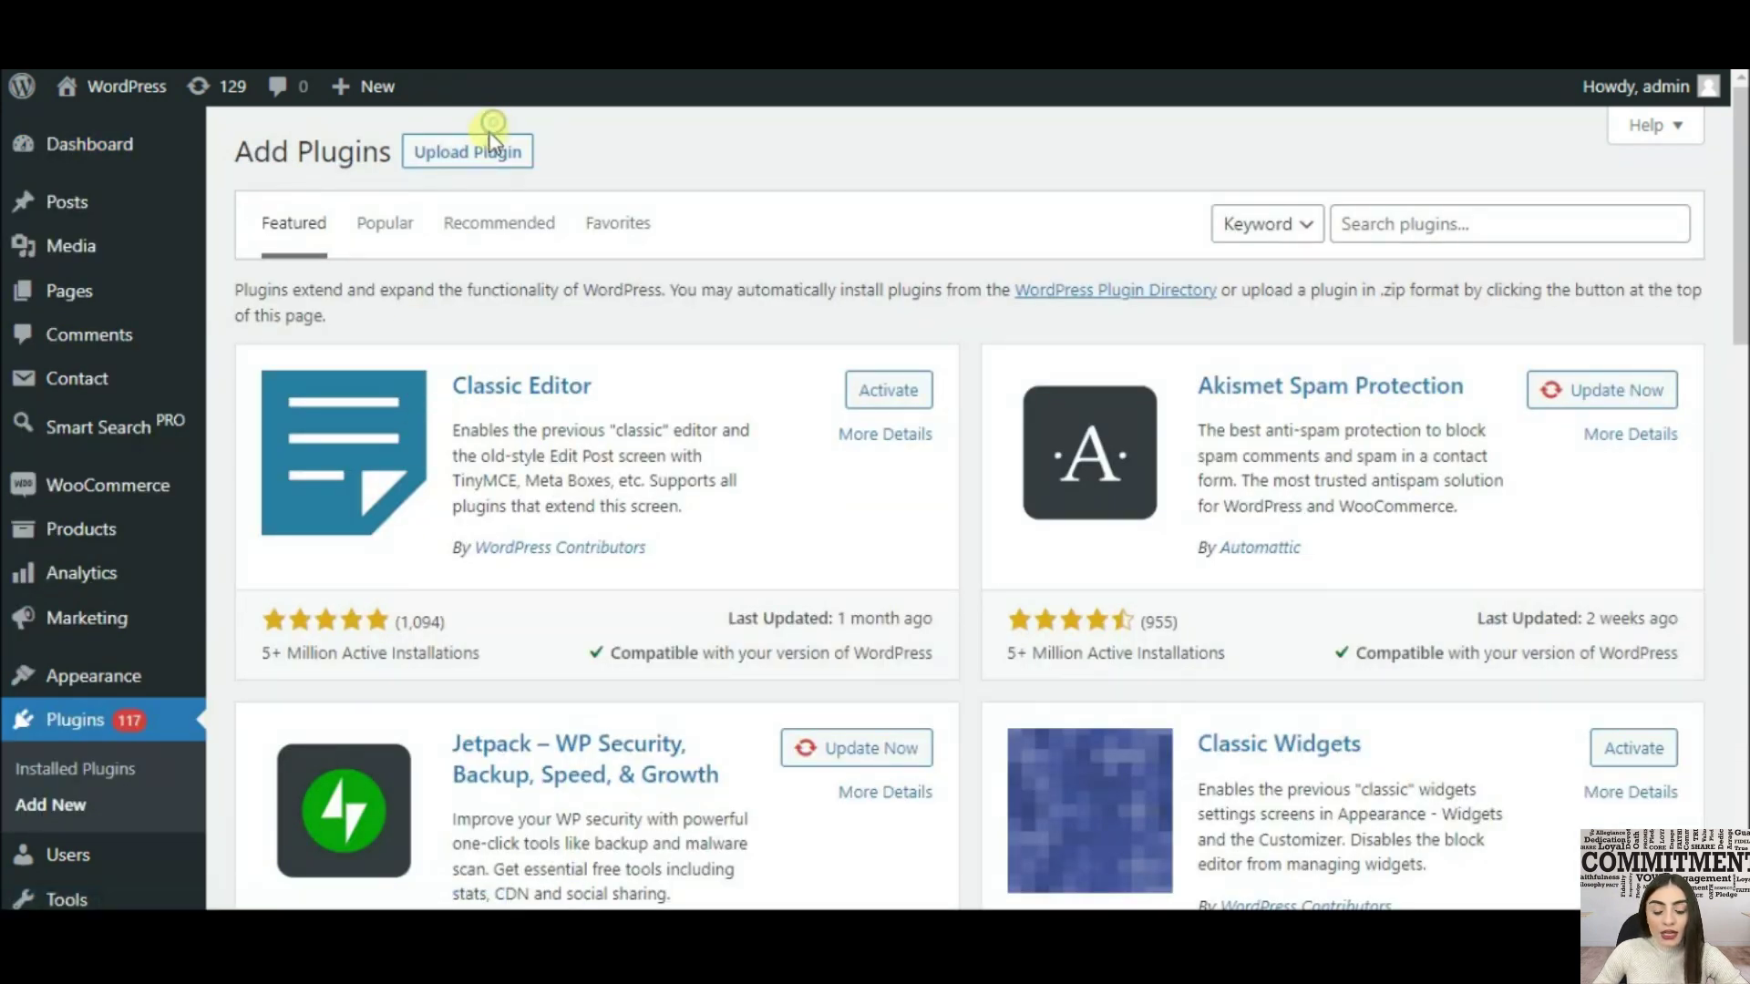
left_click(497, 152)
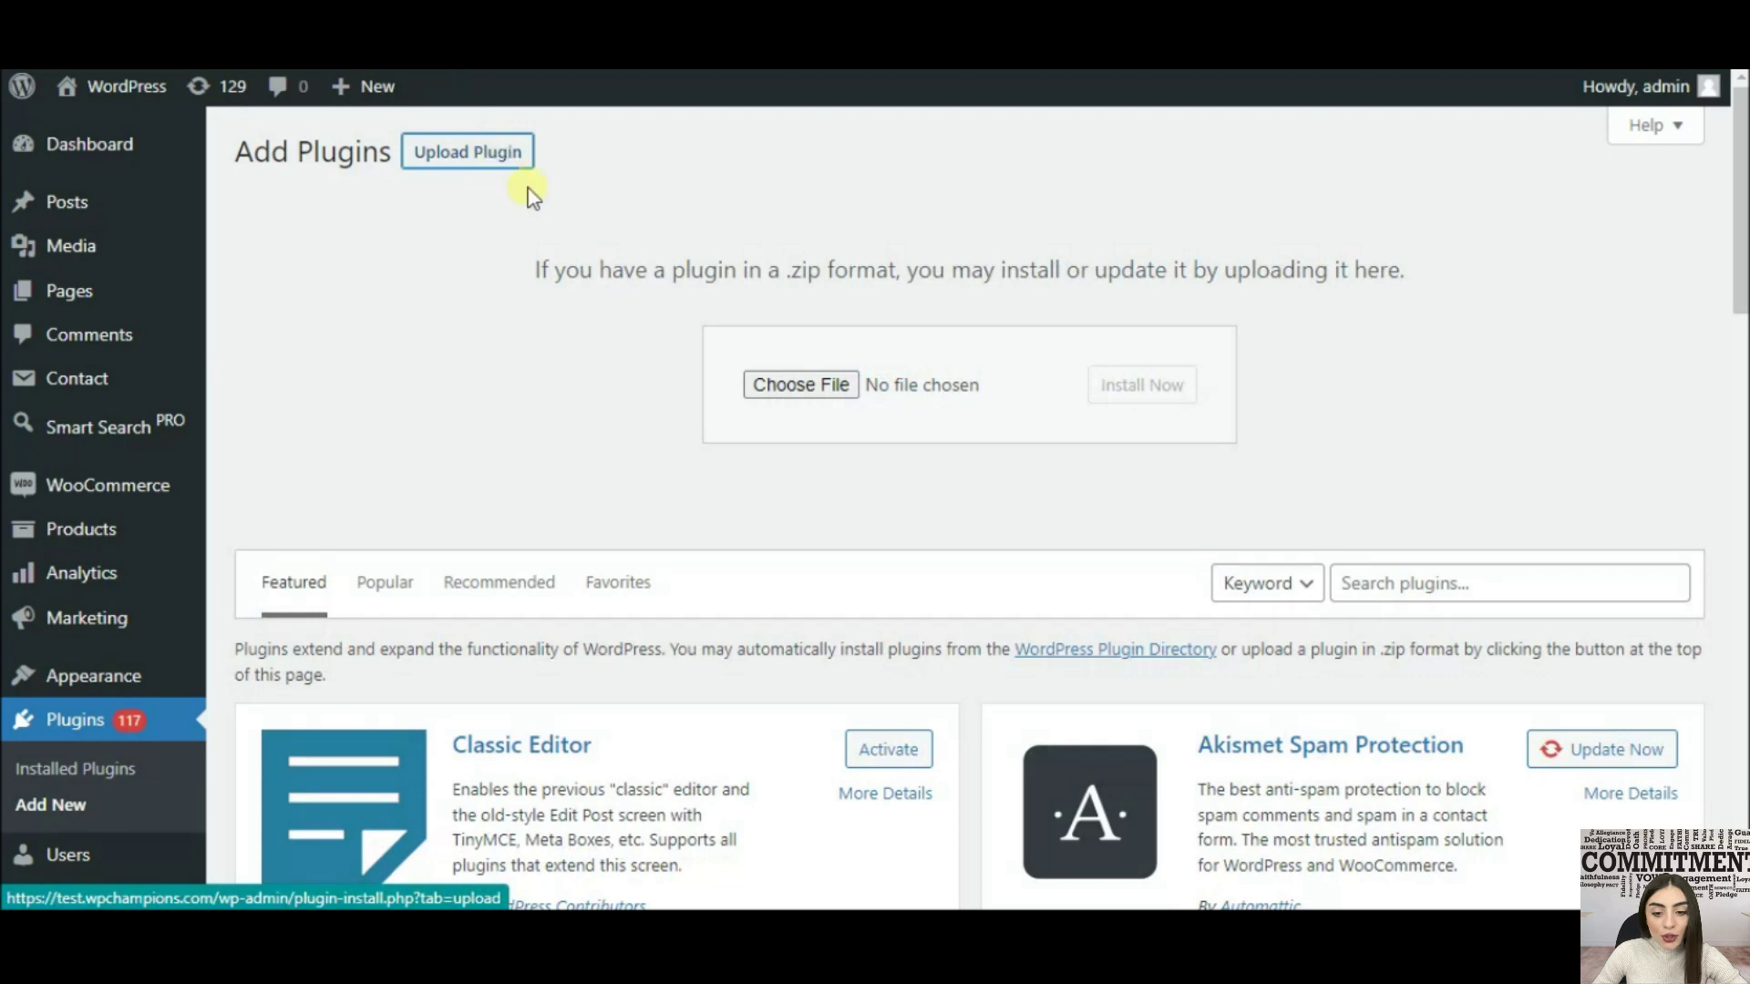
left_click(805, 385)
double_click(361, 505)
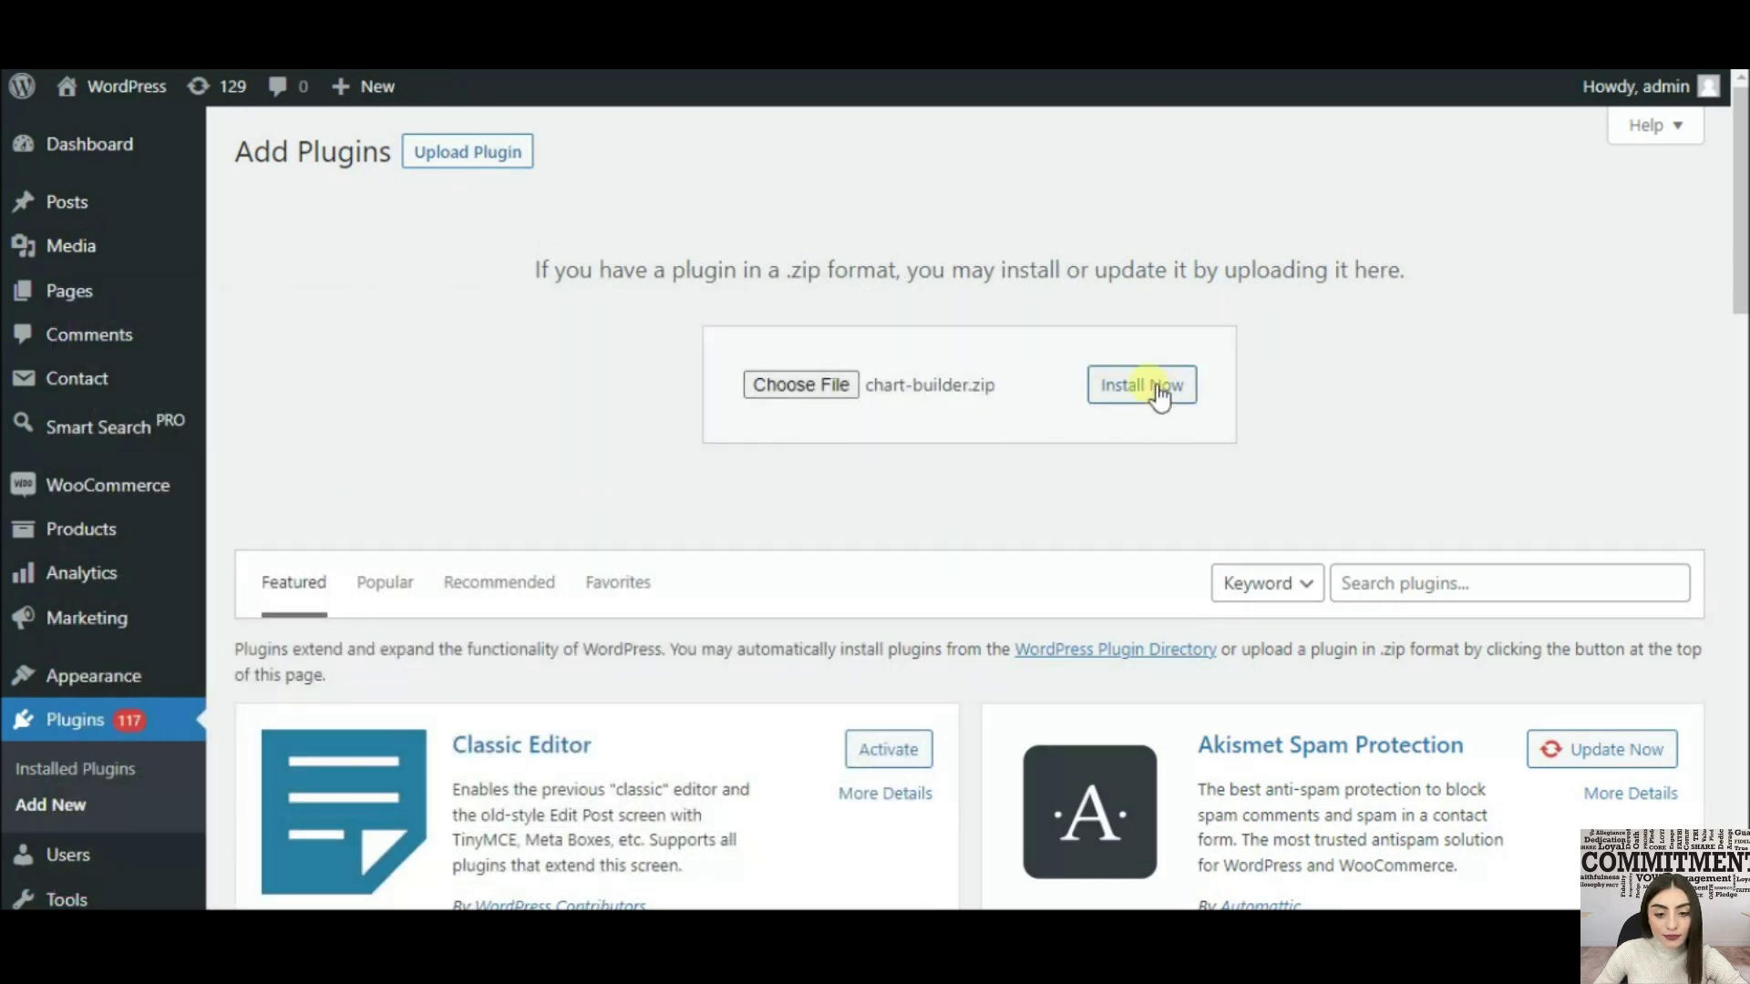
- Install the uploaded Chart Builder plugin and activate it
left_click(1159, 393)
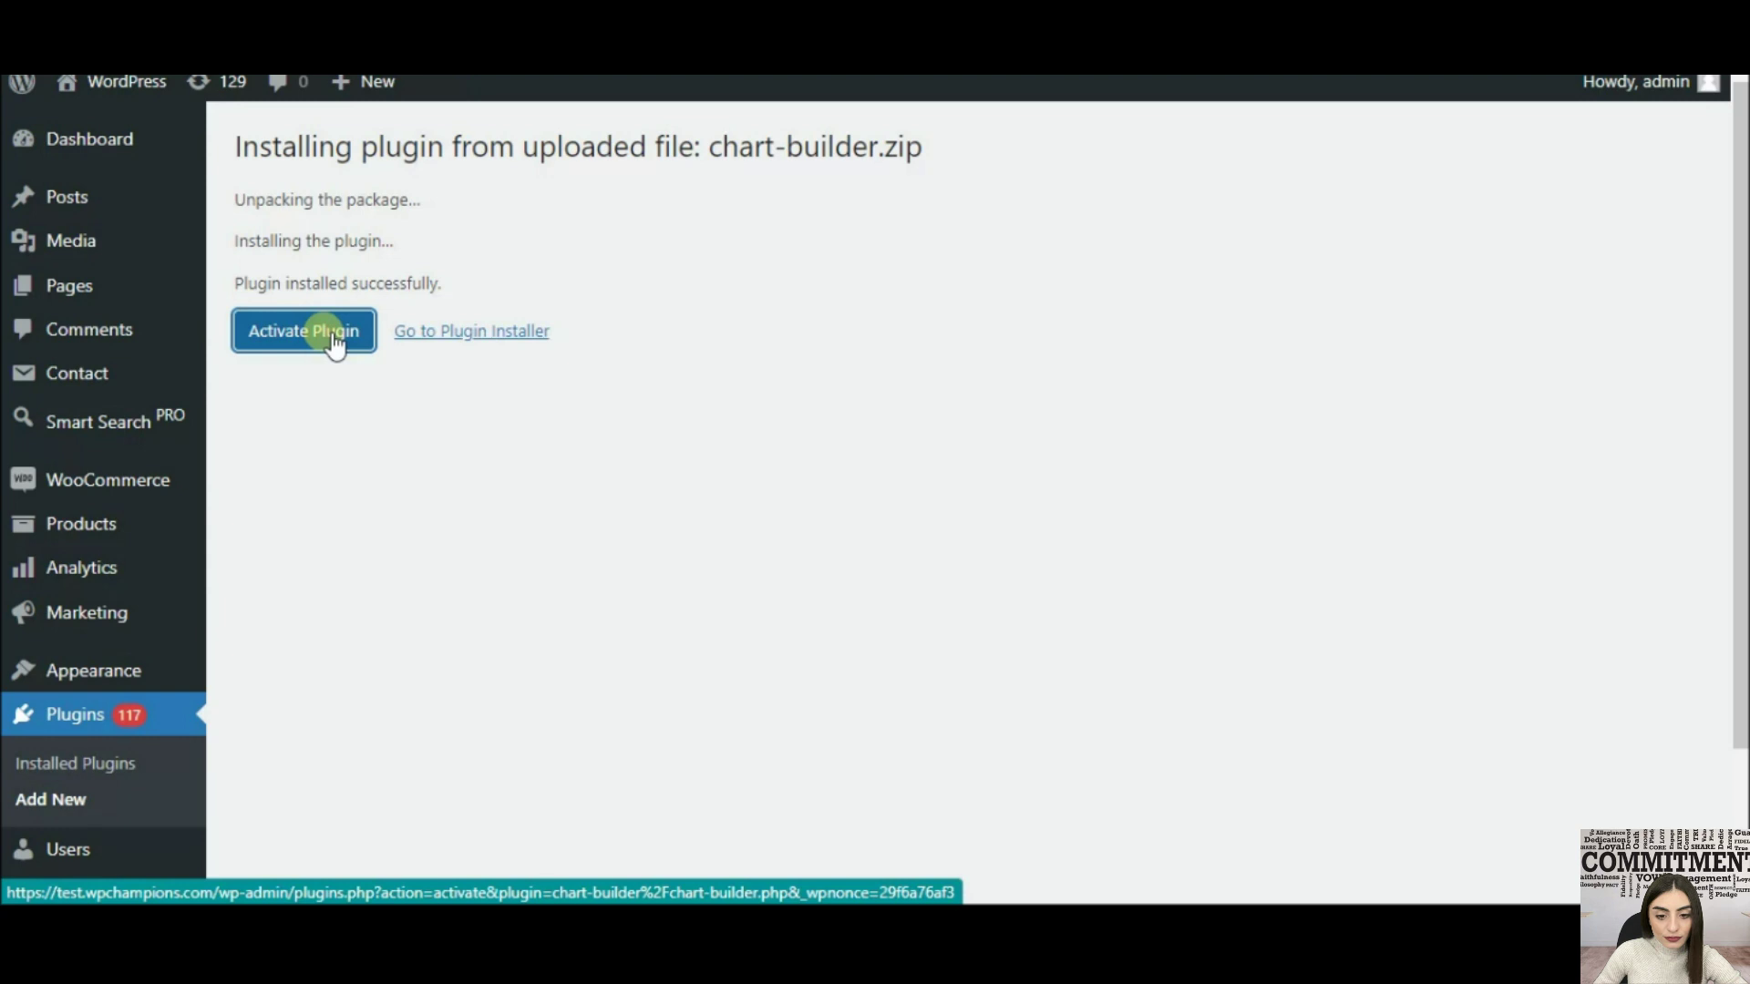
left_click(304, 332)
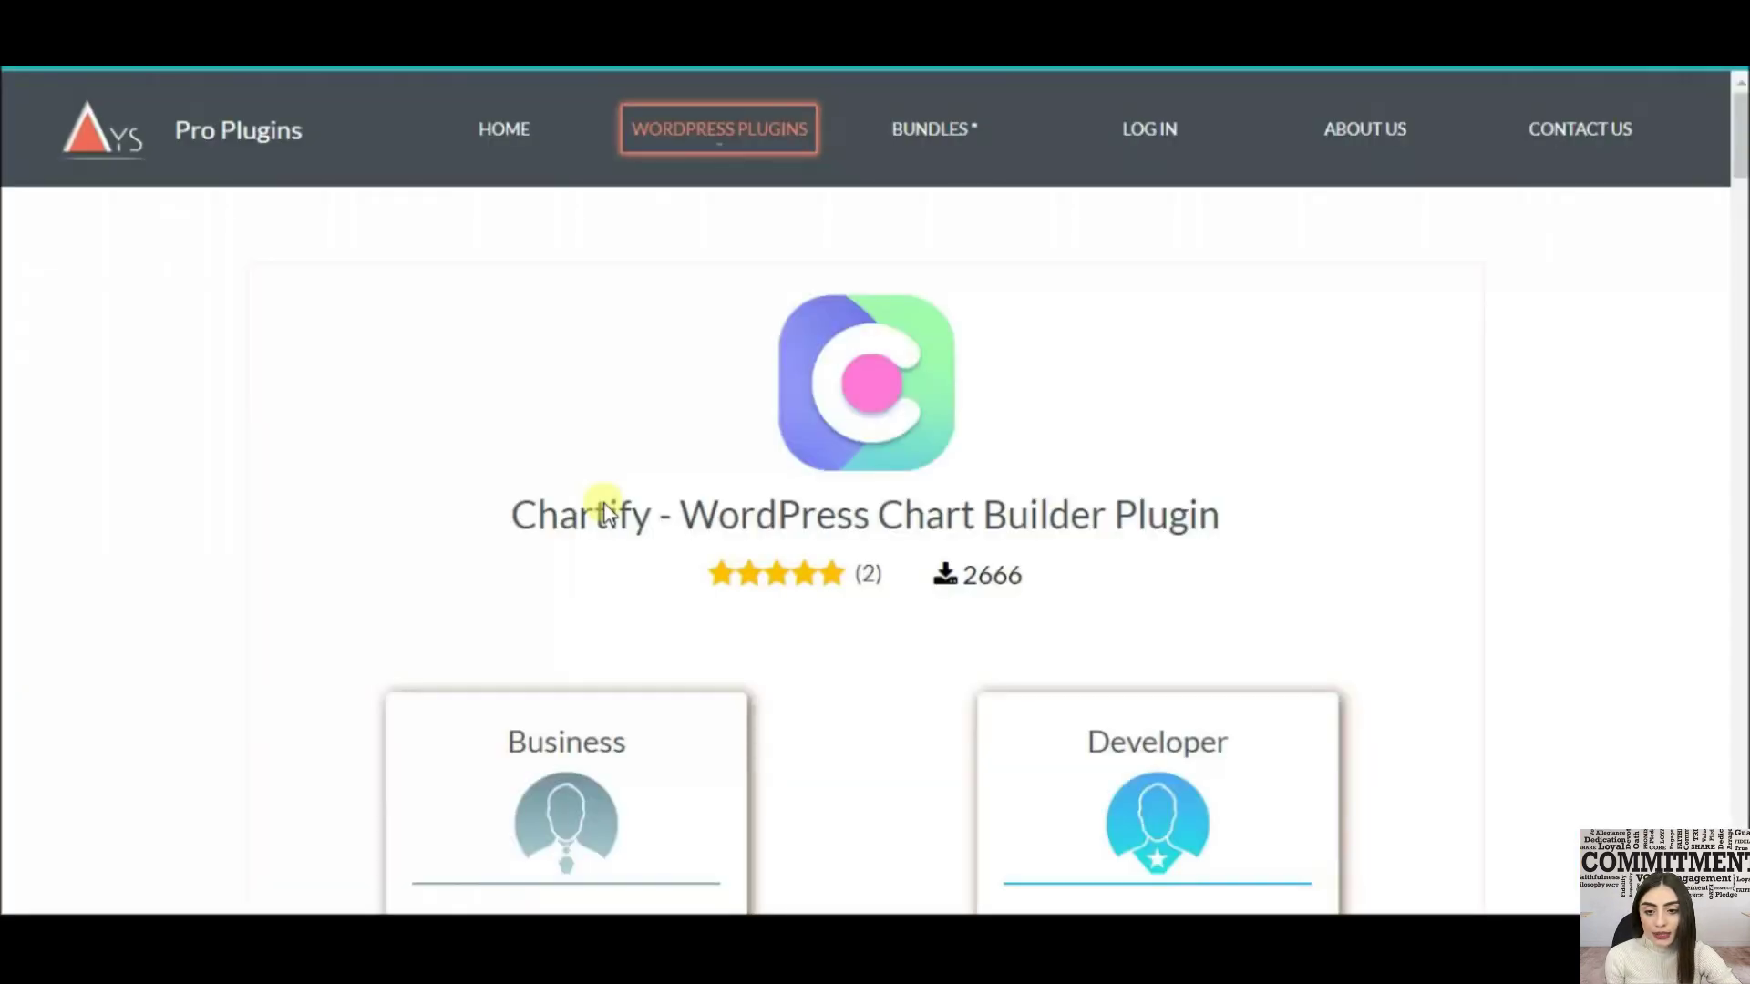
scroll(601, 503, "down", 5)
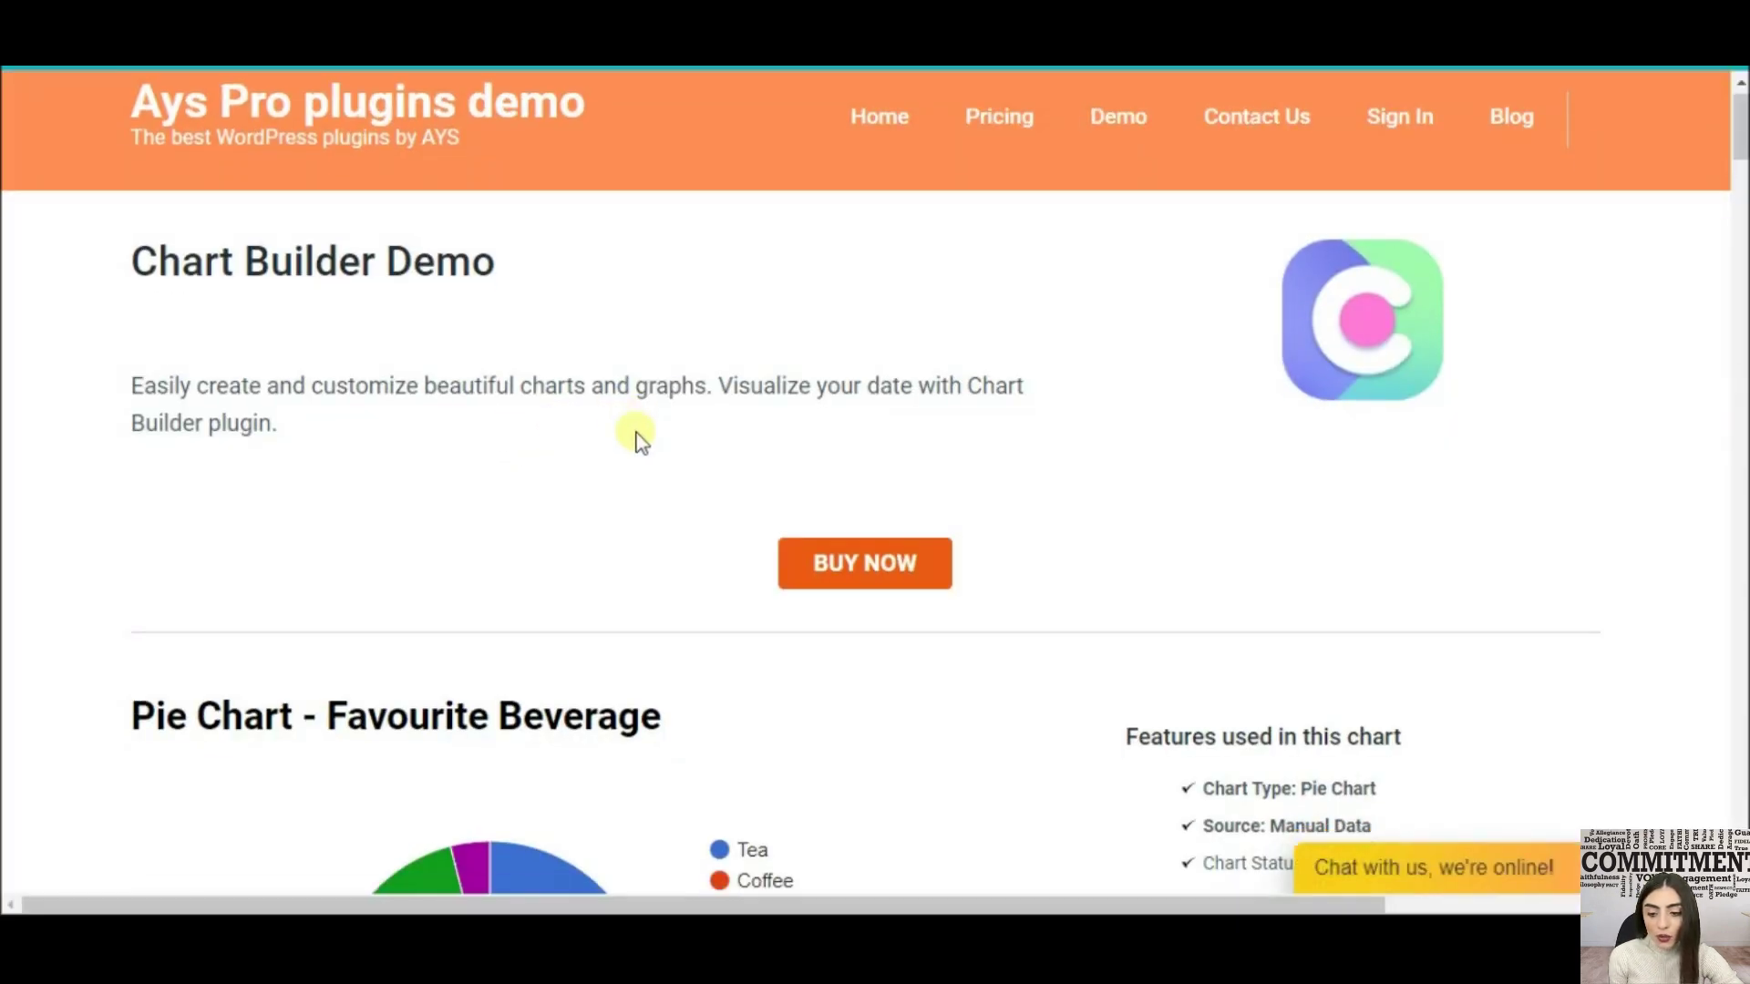
scroll(615, 436, "down", 2)
scroll(629, 438, "down", 2)
scroll(638, 440, "down", 1)
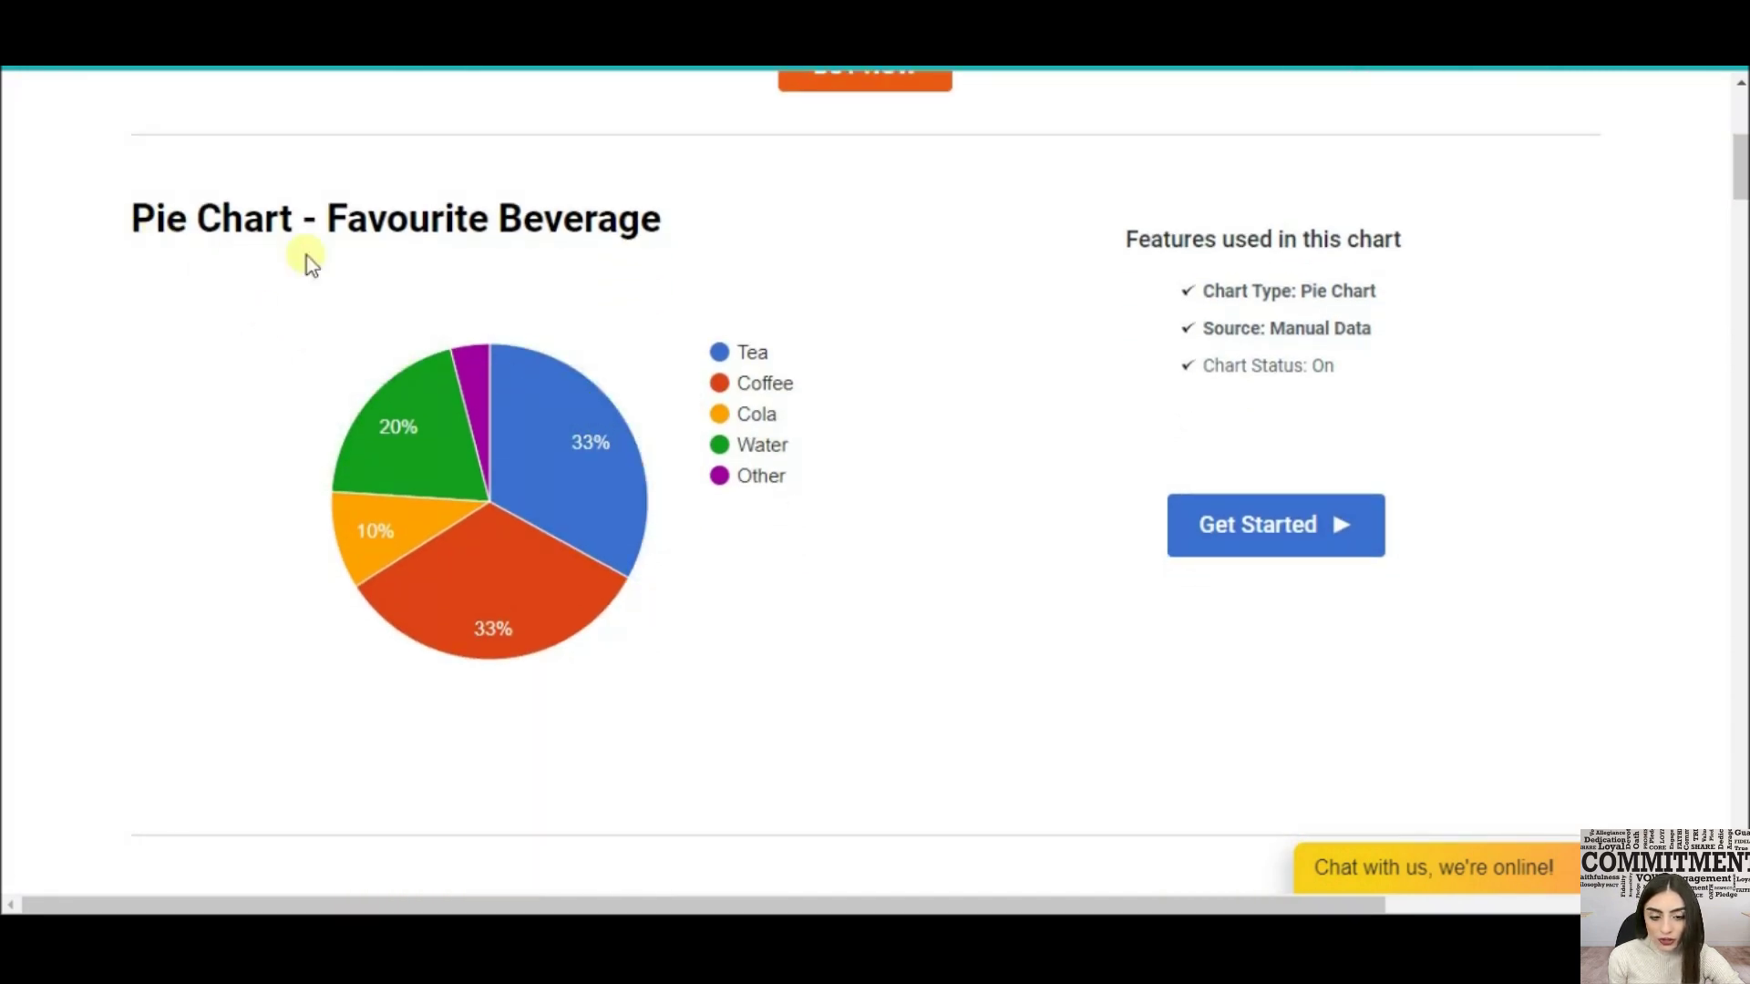
scroll(922, 383, "down", 3)
scroll(923, 383, "down", 3)
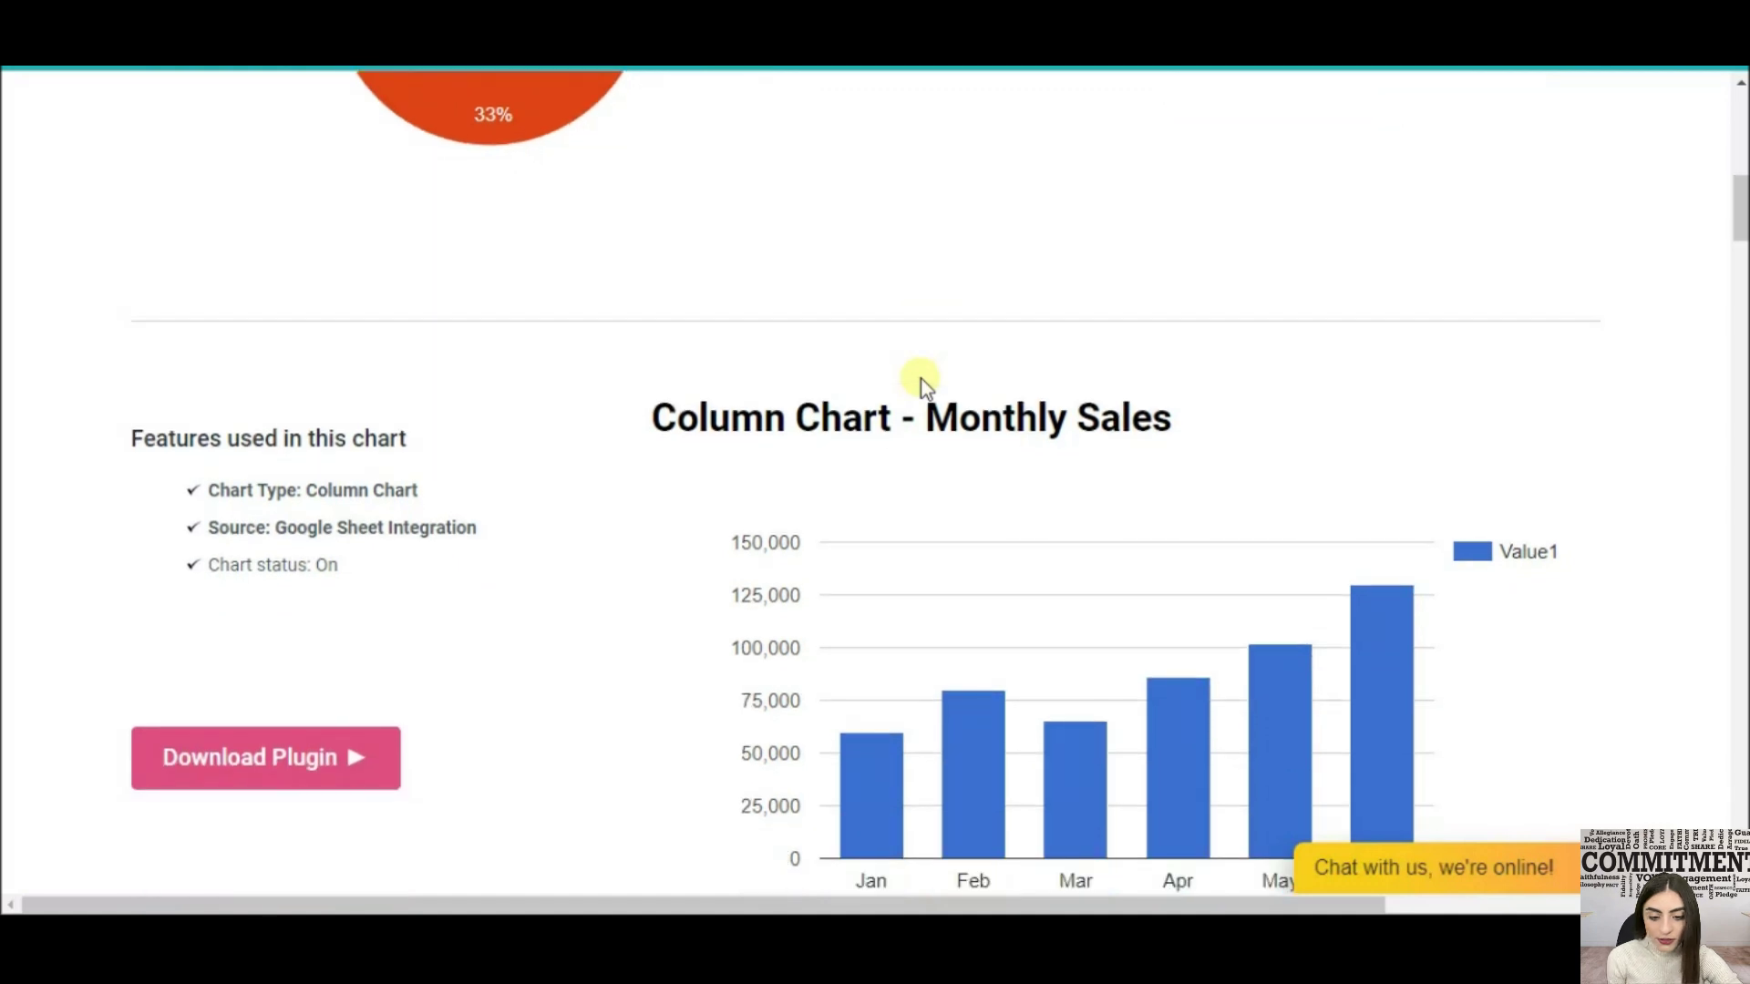
scroll(1131, 427, "down", 3)
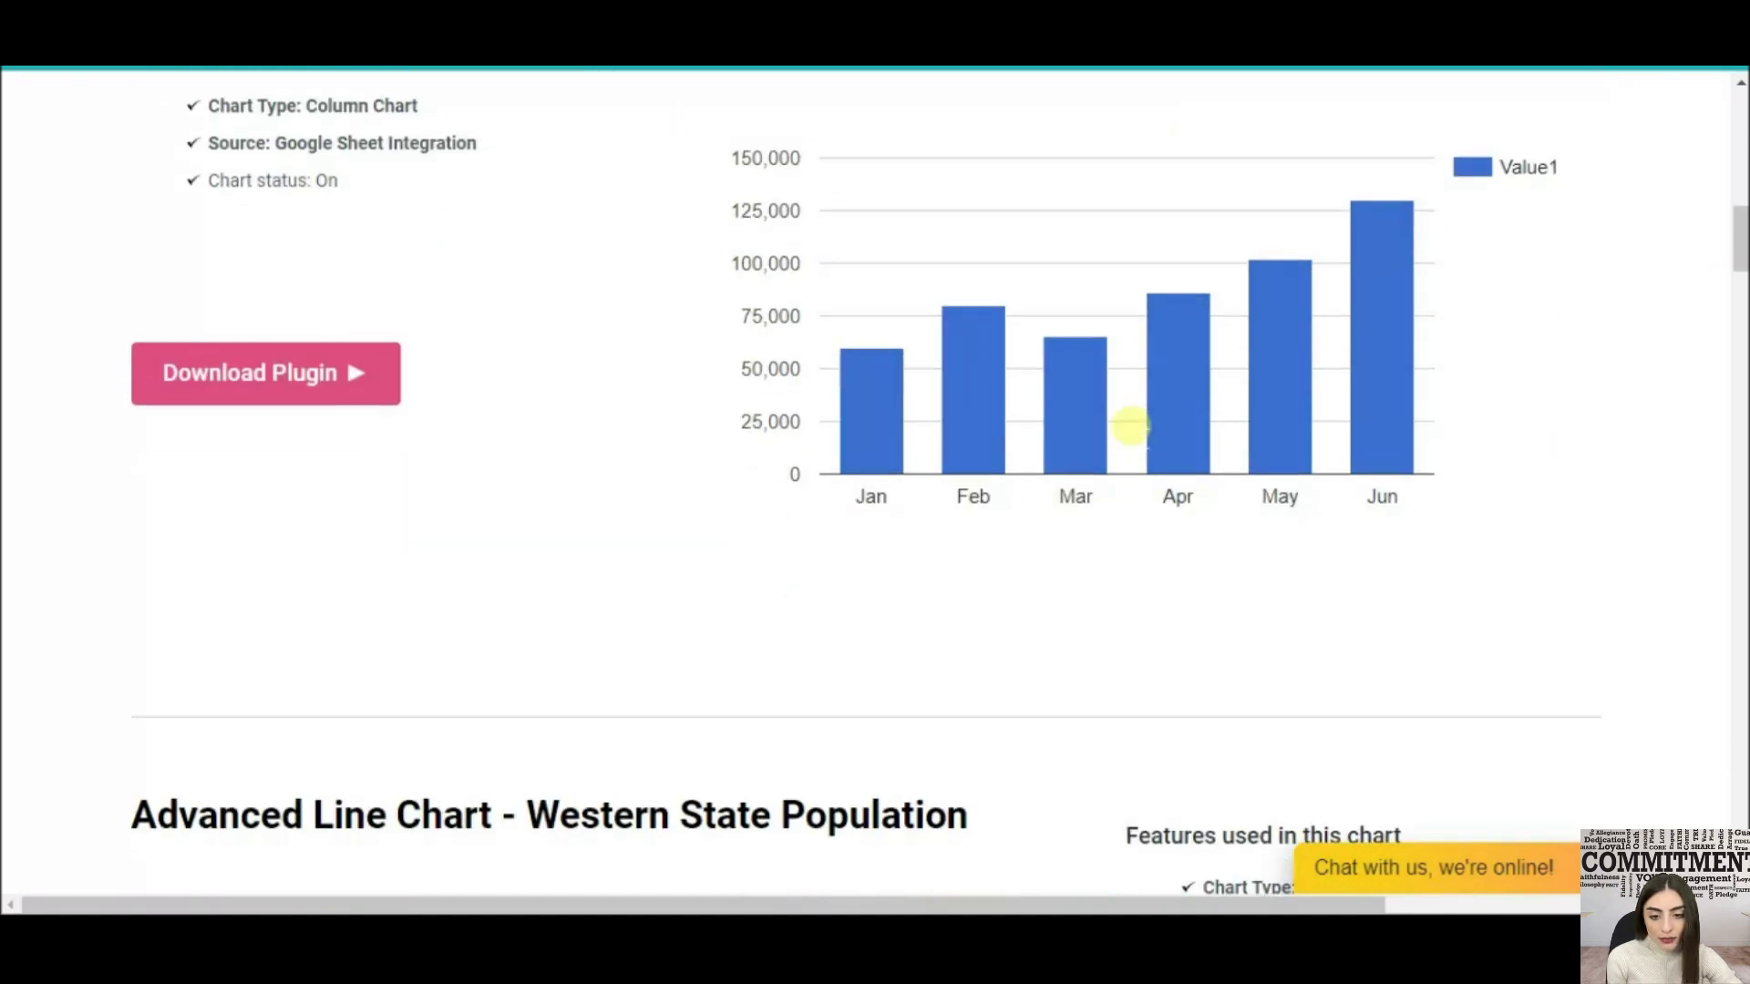
scroll(1131, 428, "down", 3)
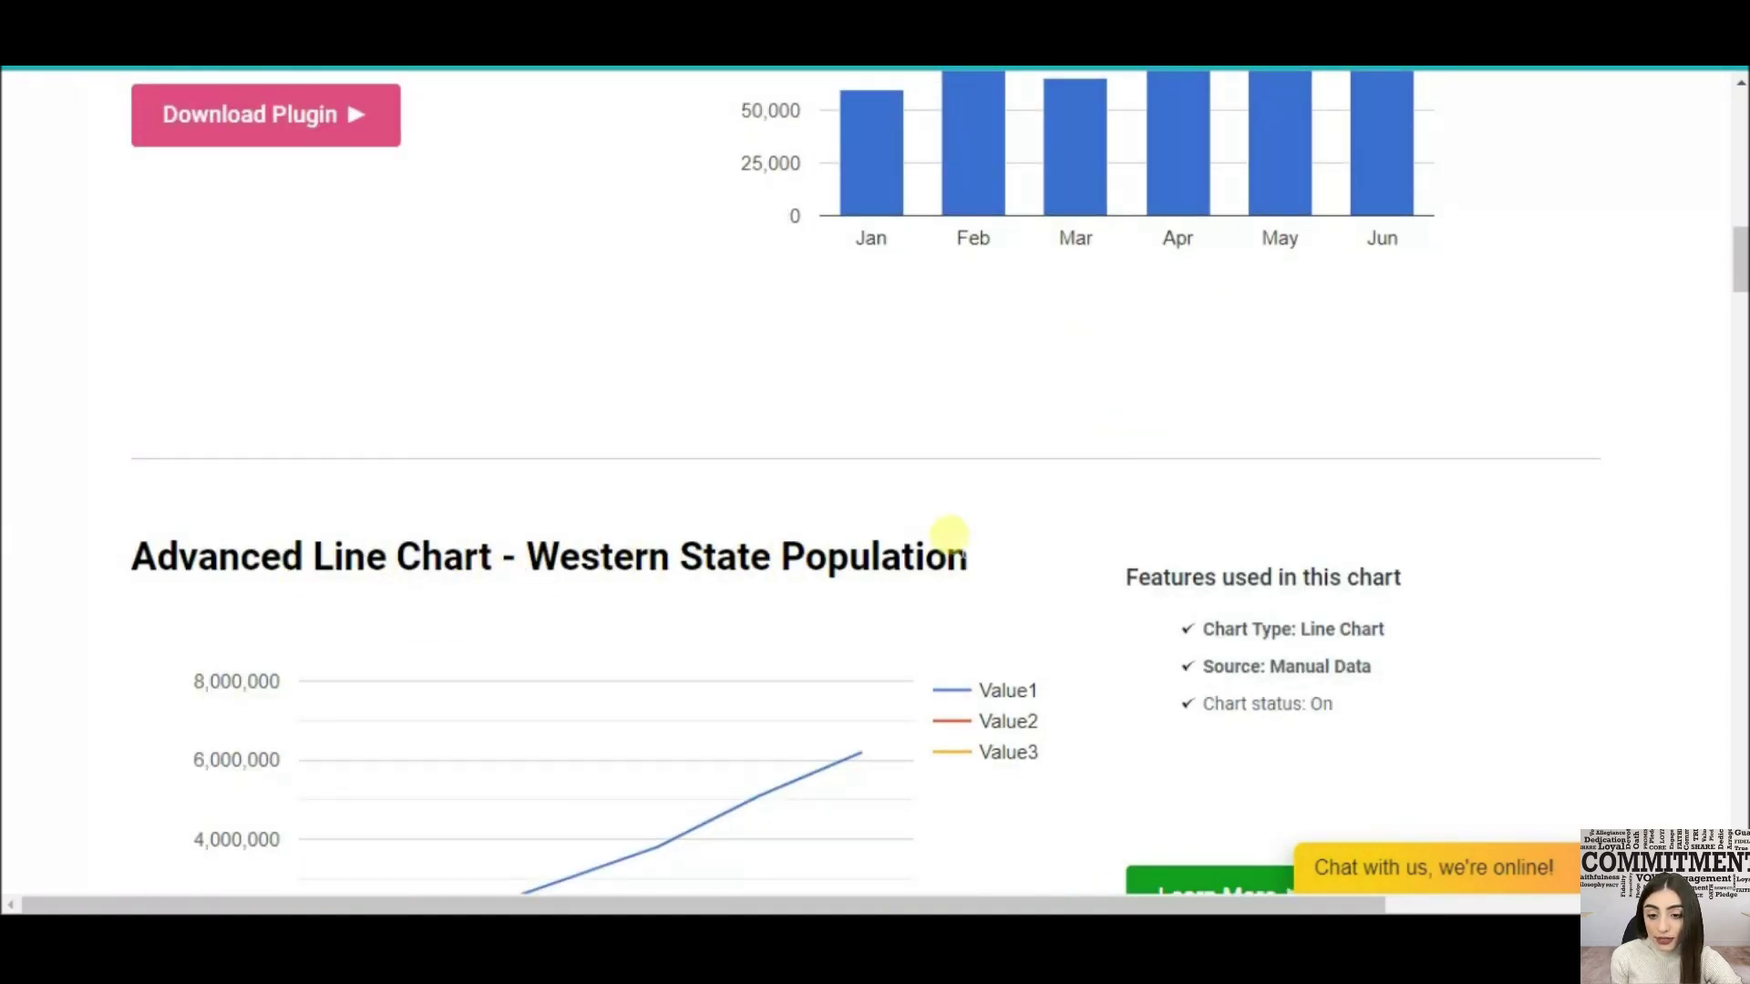
scroll(951, 530, "down", 5)
scroll(916, 551, "down", 3)
scroll(915, 552, "down", 4)
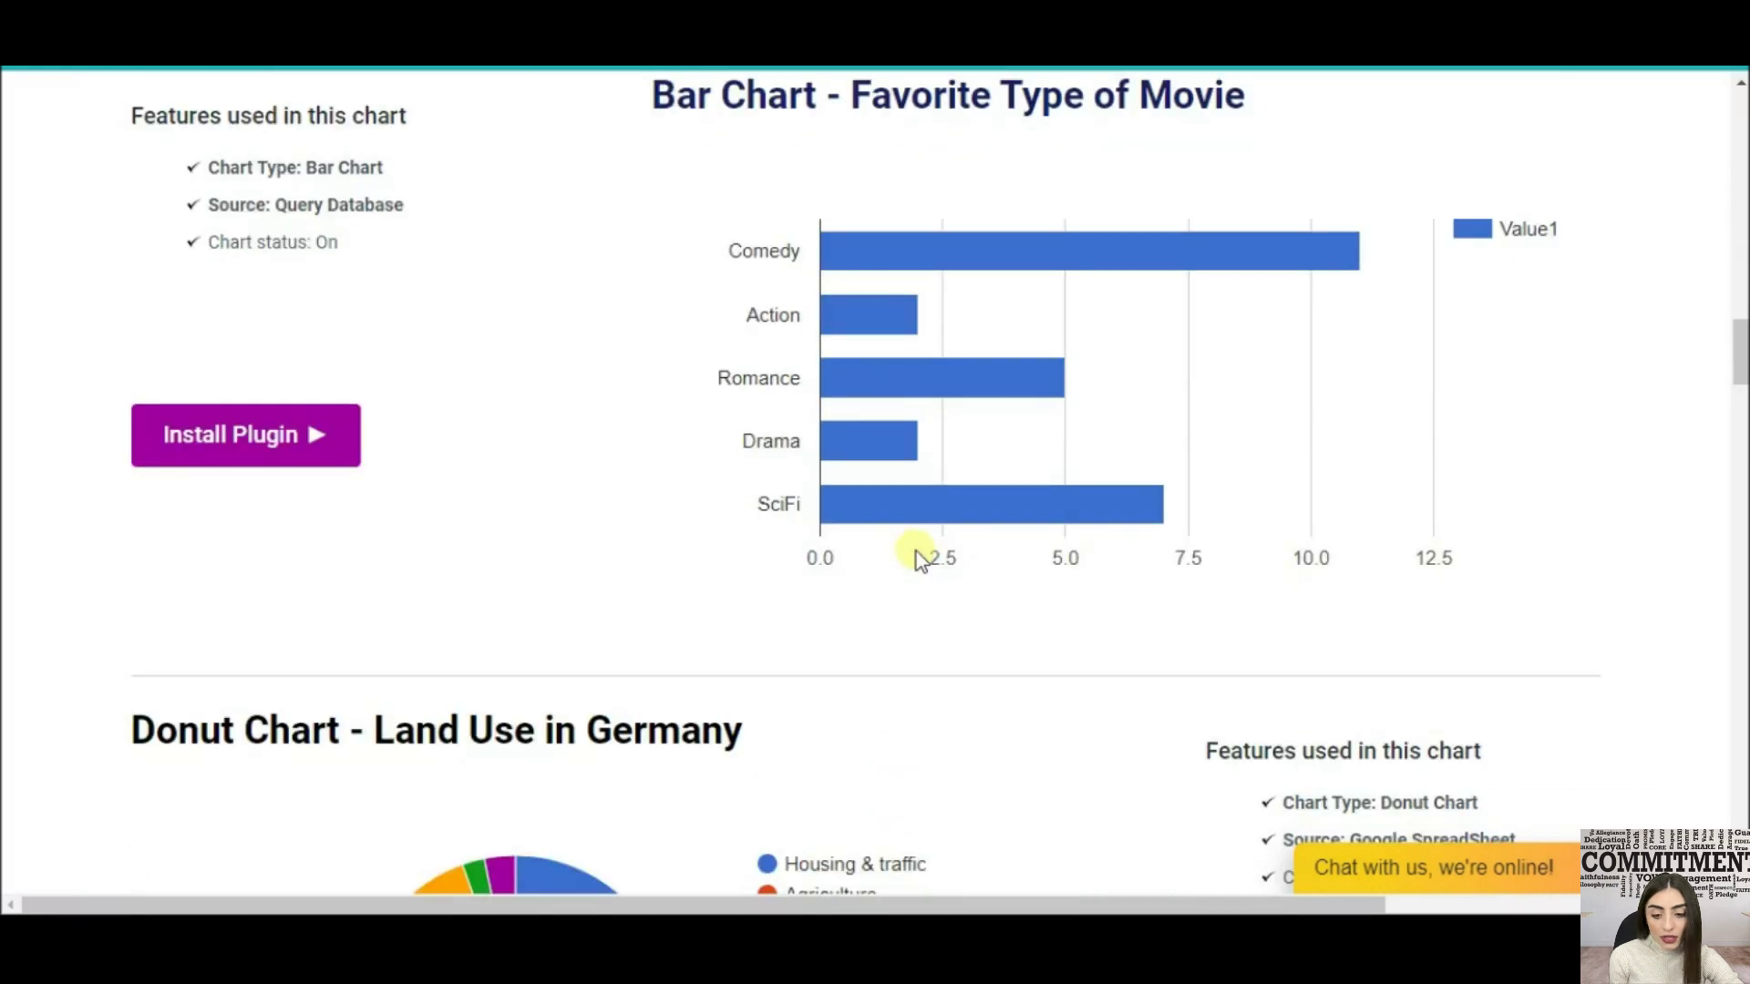
scroll(916, 551, "down", 4)
scroll(915, 551, "down", 3)
scroll(915, 550, "down", 4)
scroll(916, 551, "down", 4)
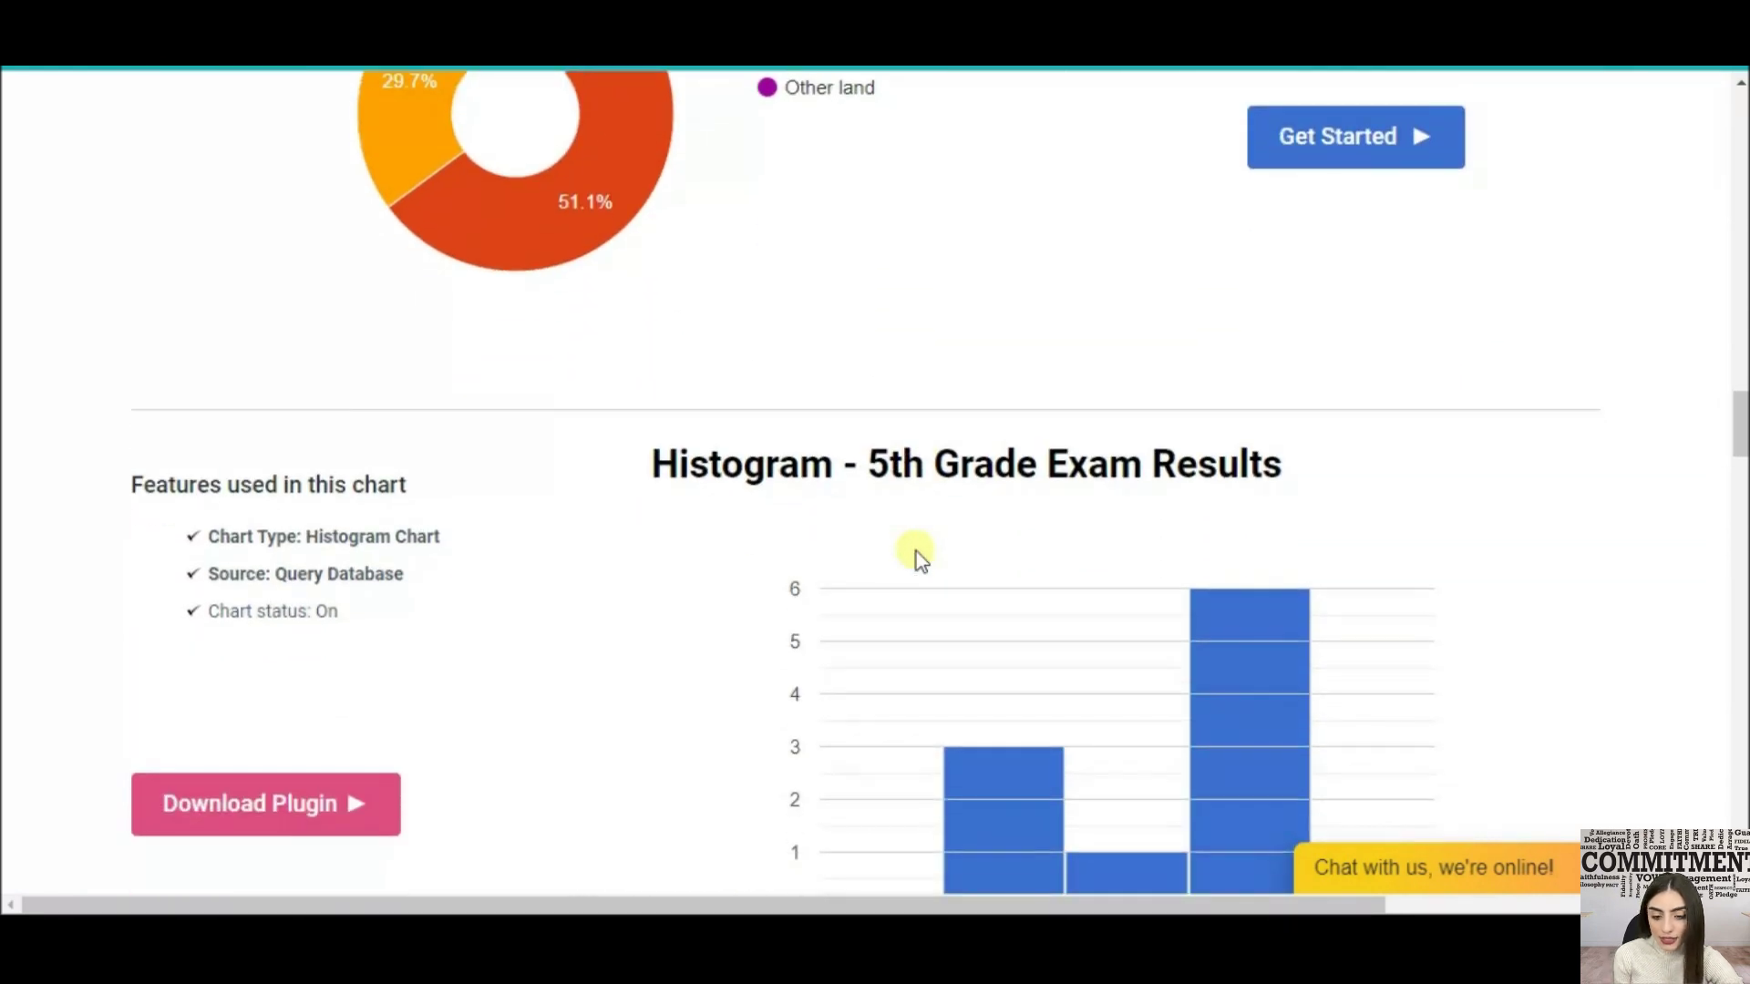
scroll(916, 550, "down", 3)
scroll(917, 551, "down", 4)
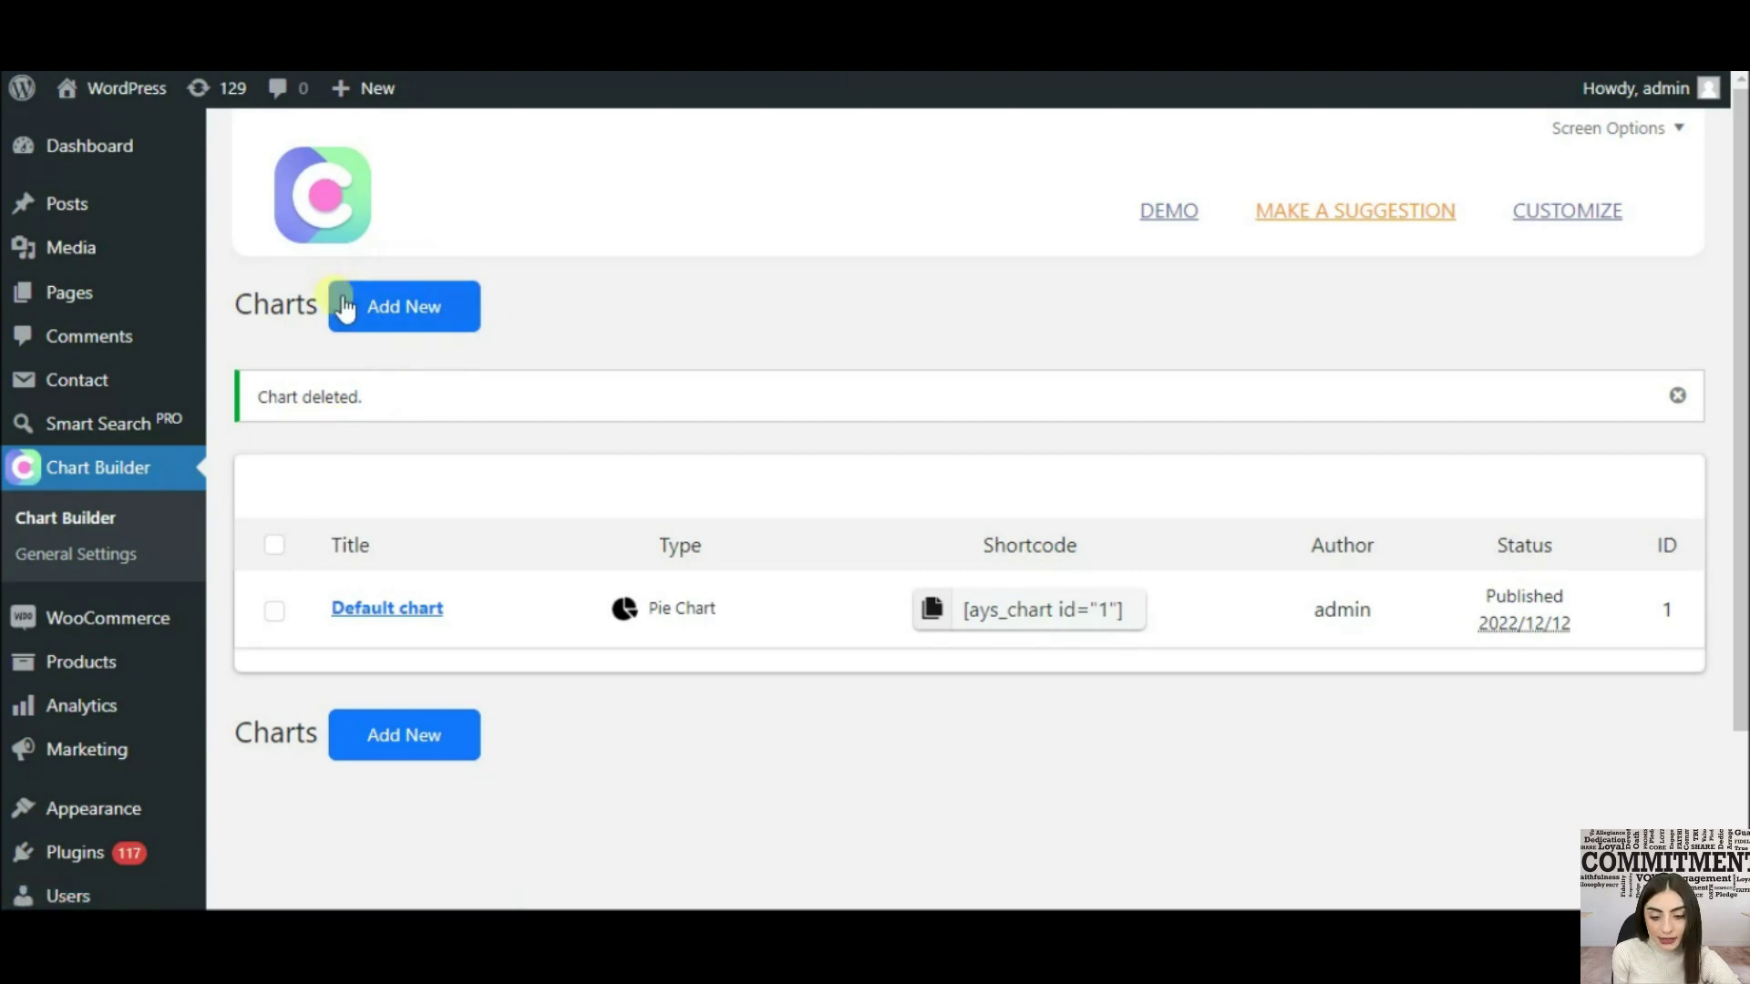
- Add a new chart of type Column Chart and continue to its editor
left_click(410, 304)
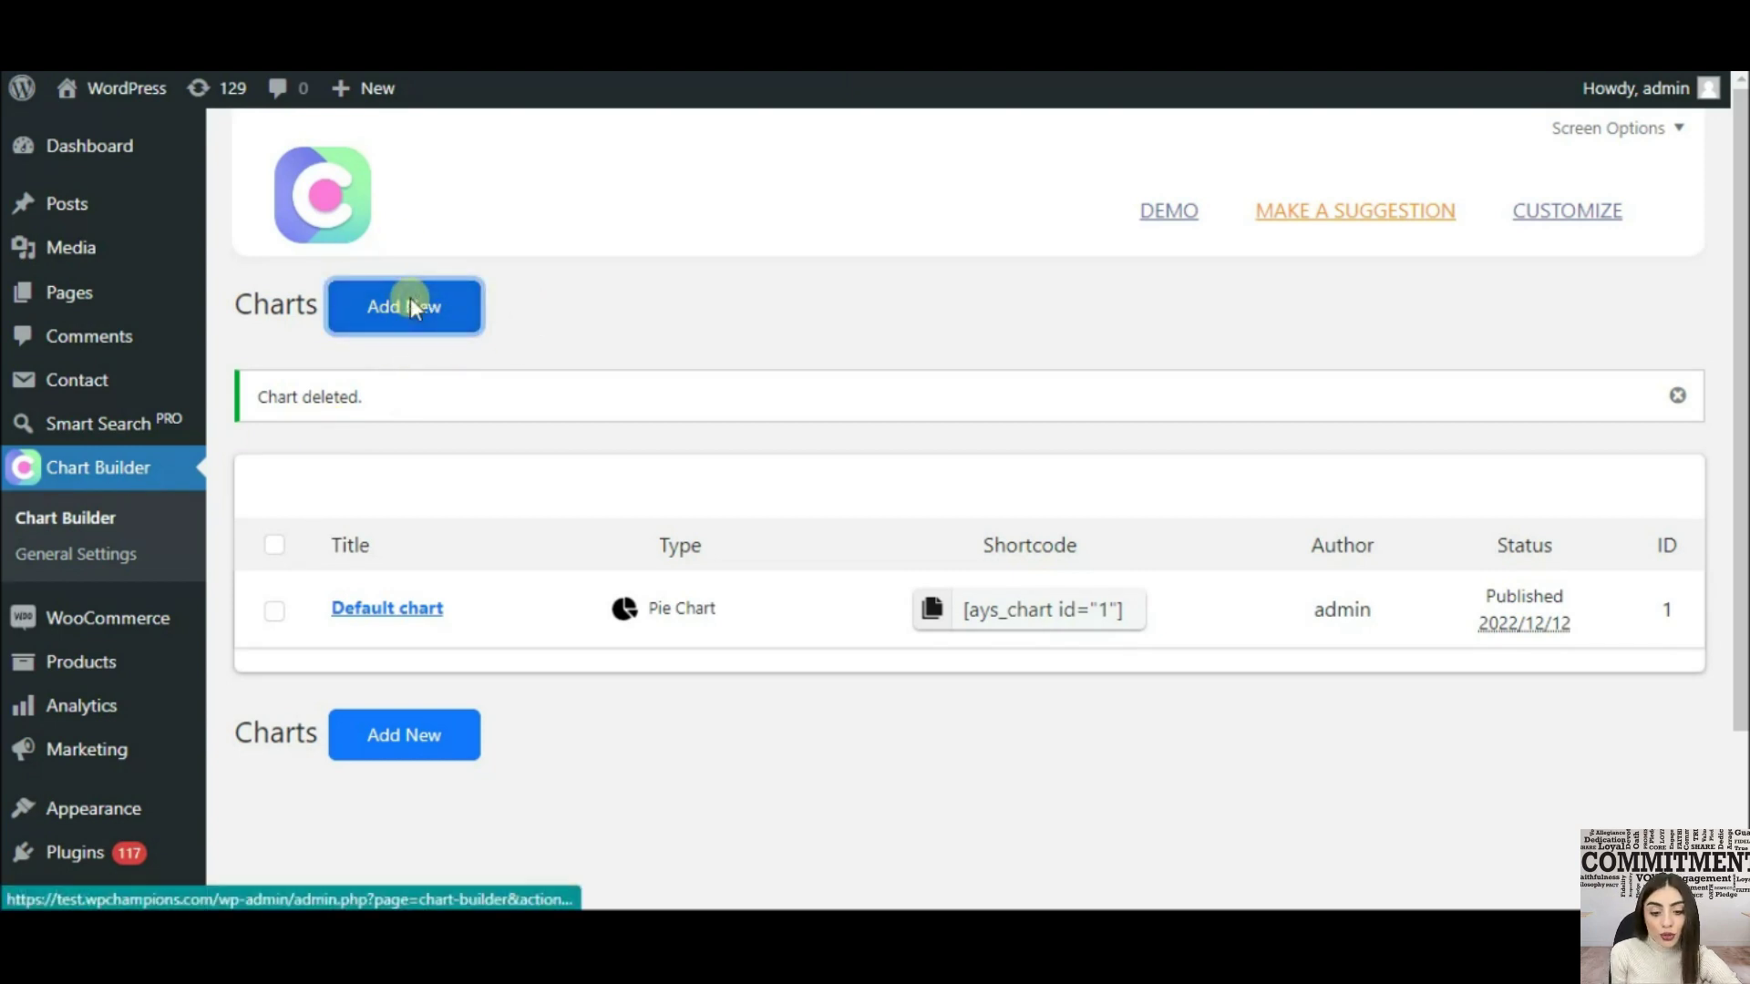
scroll(836, 476, "down", 1)
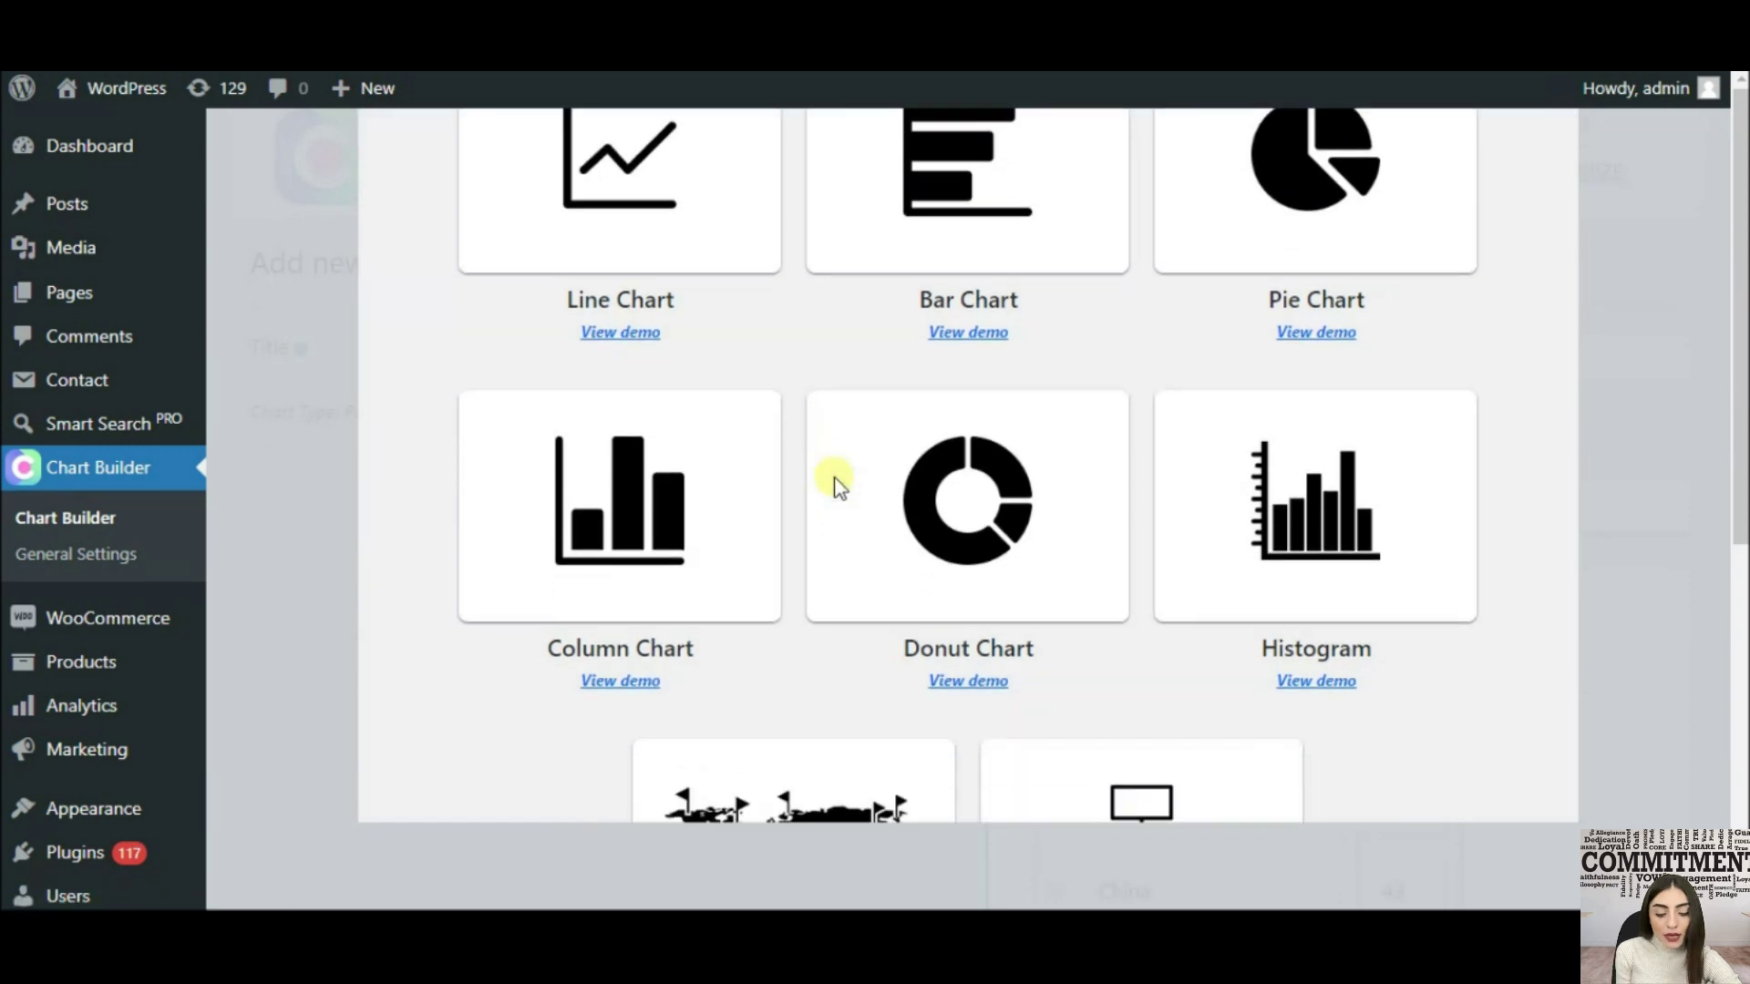
left_click(665, 509)
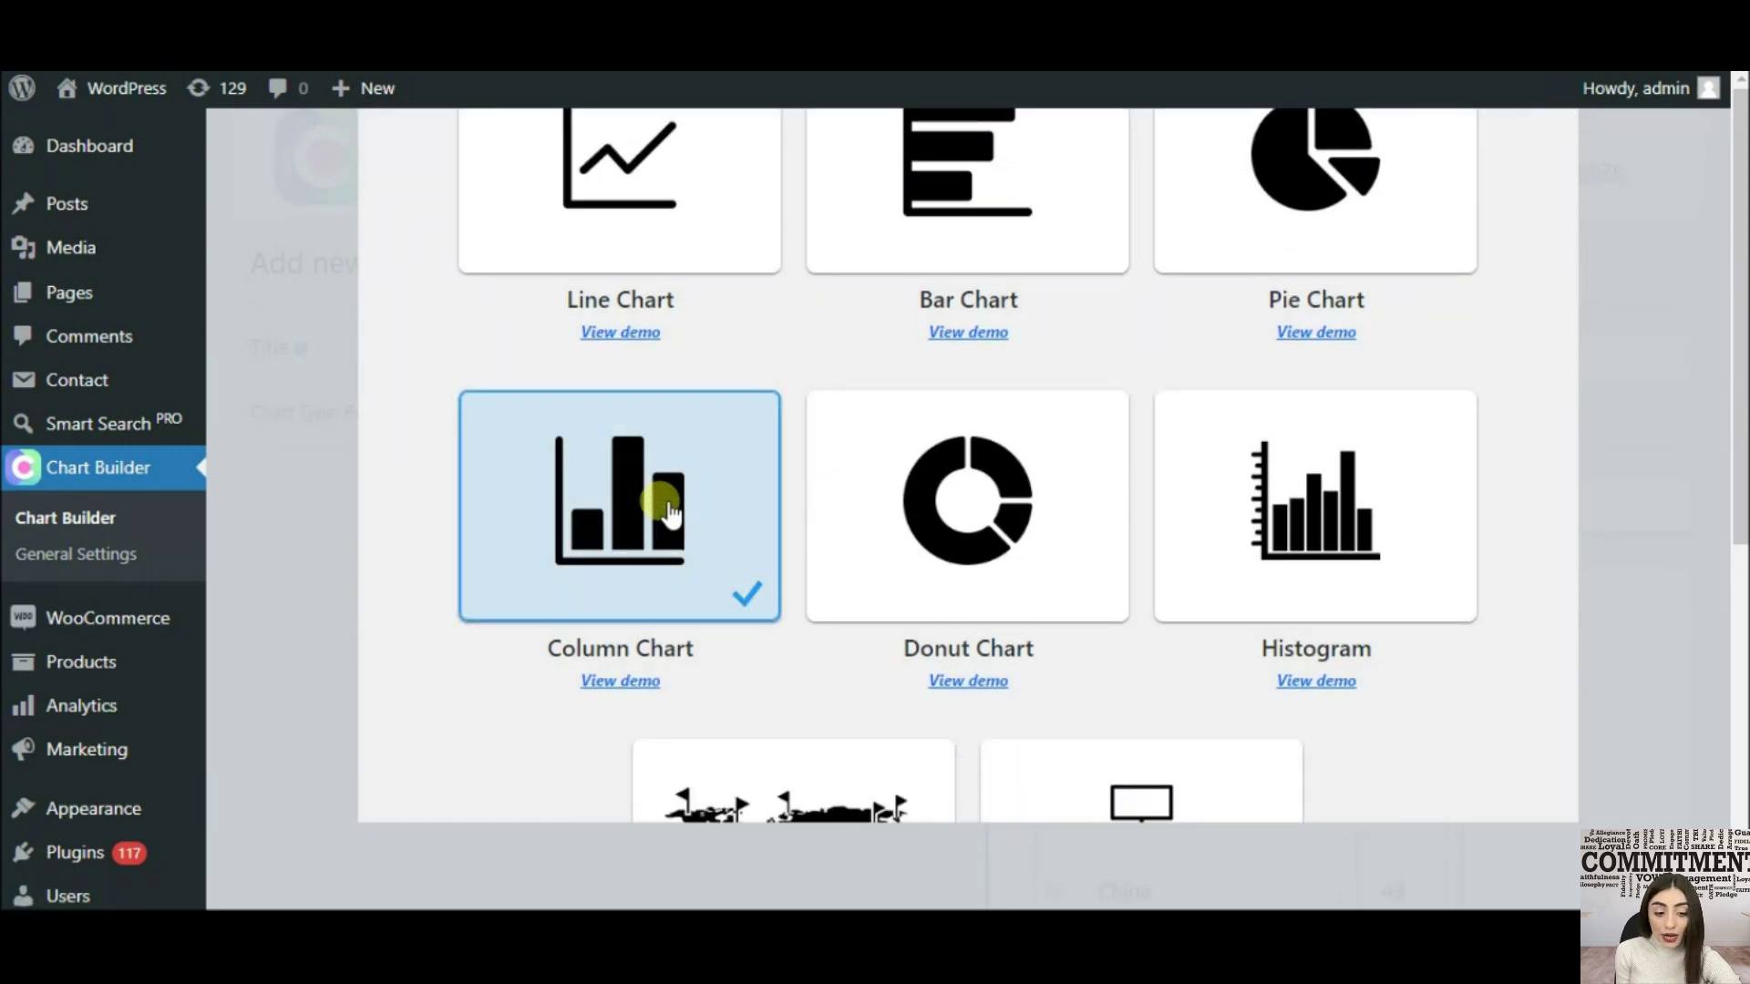
scroll(903, 623, "down", 2)
scroll(994, 651, "down", 1)
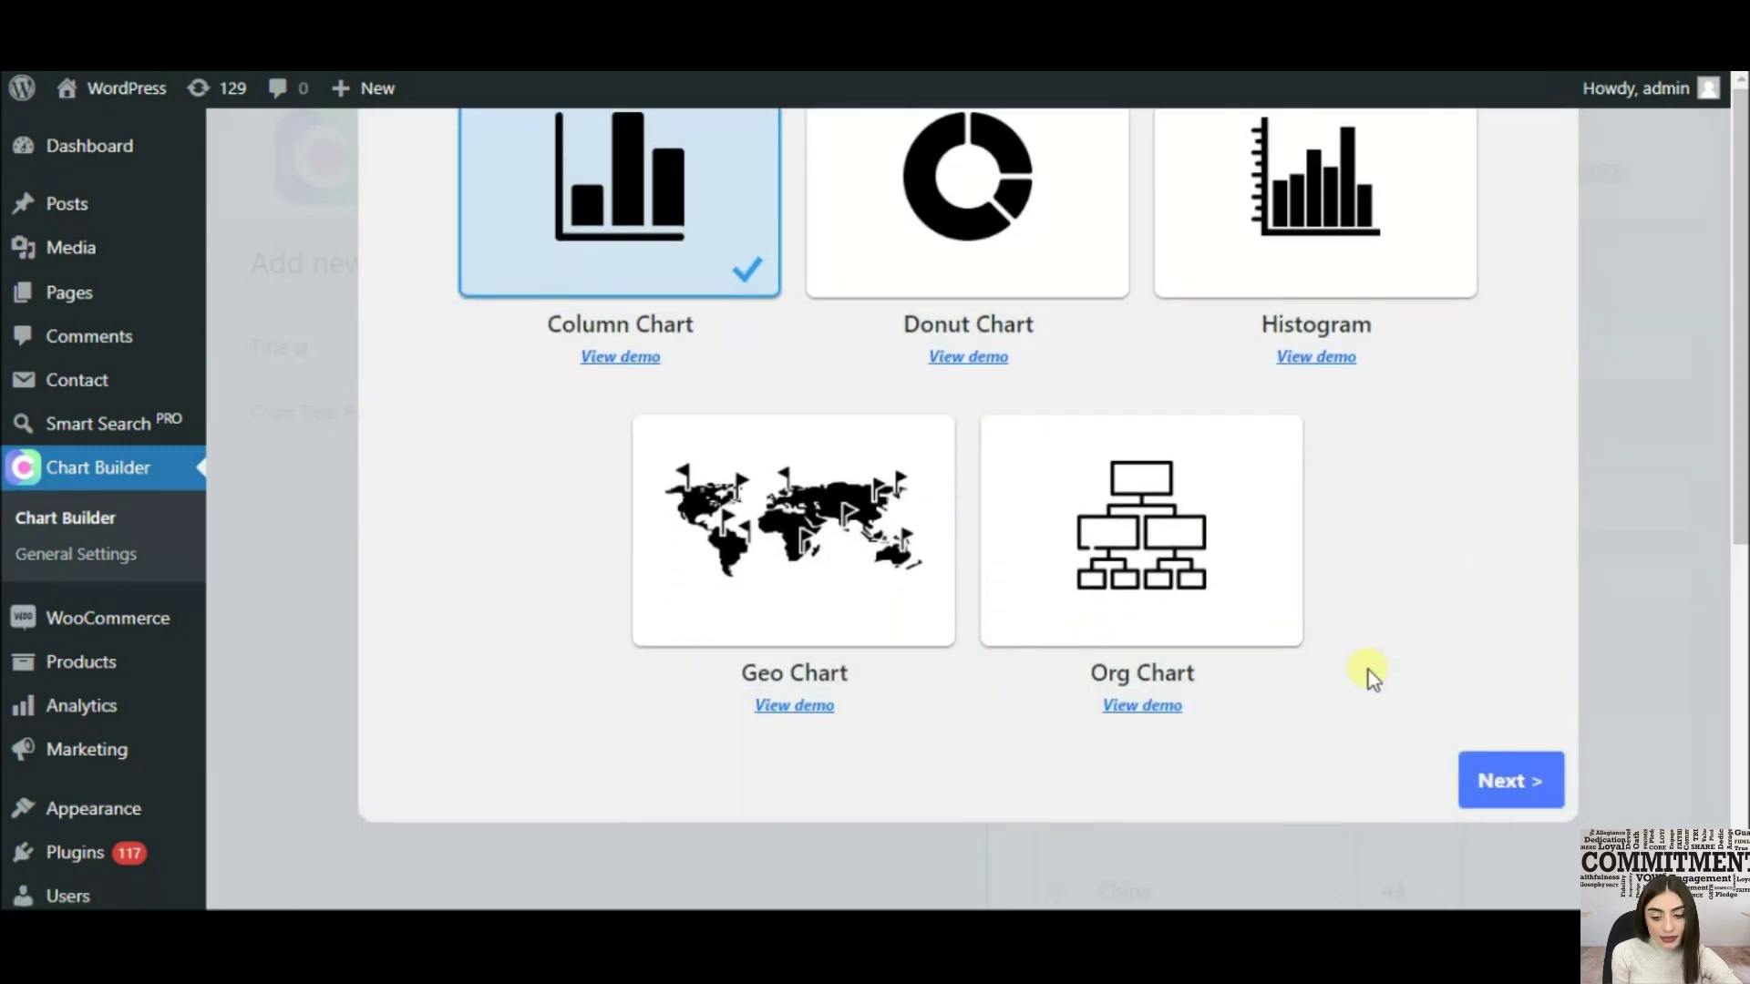
left_click(1504, 813)
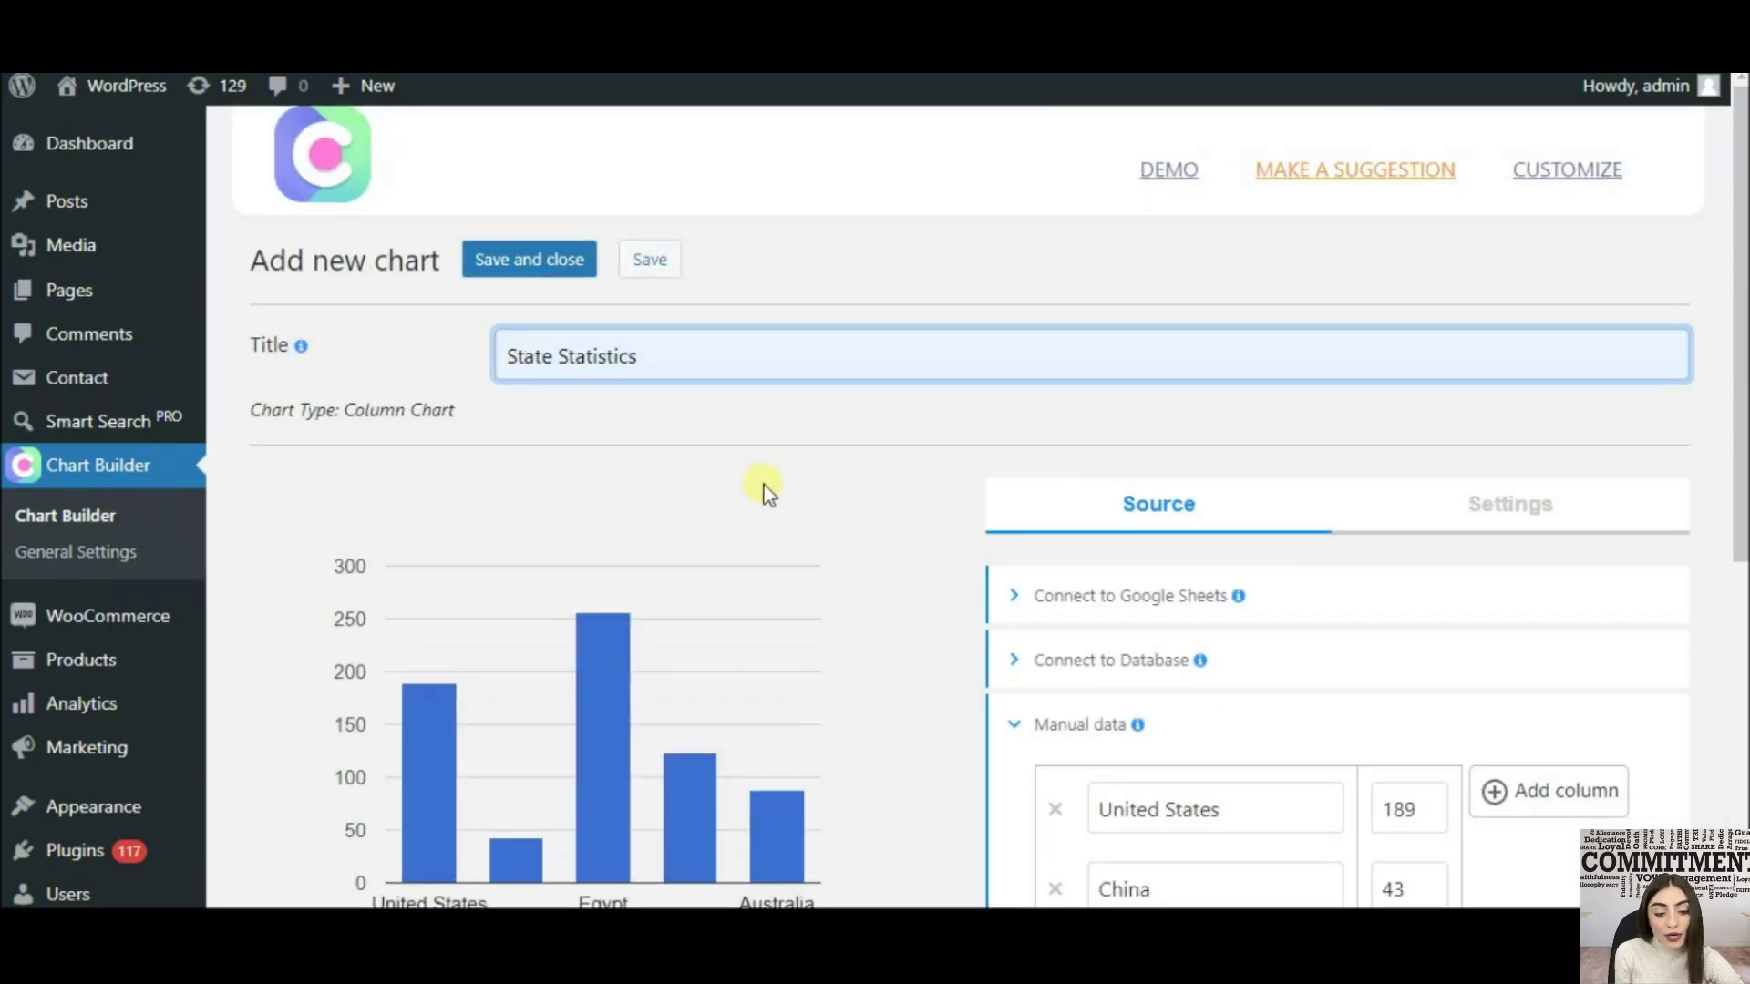
scroll(761, 487, "down", 1)
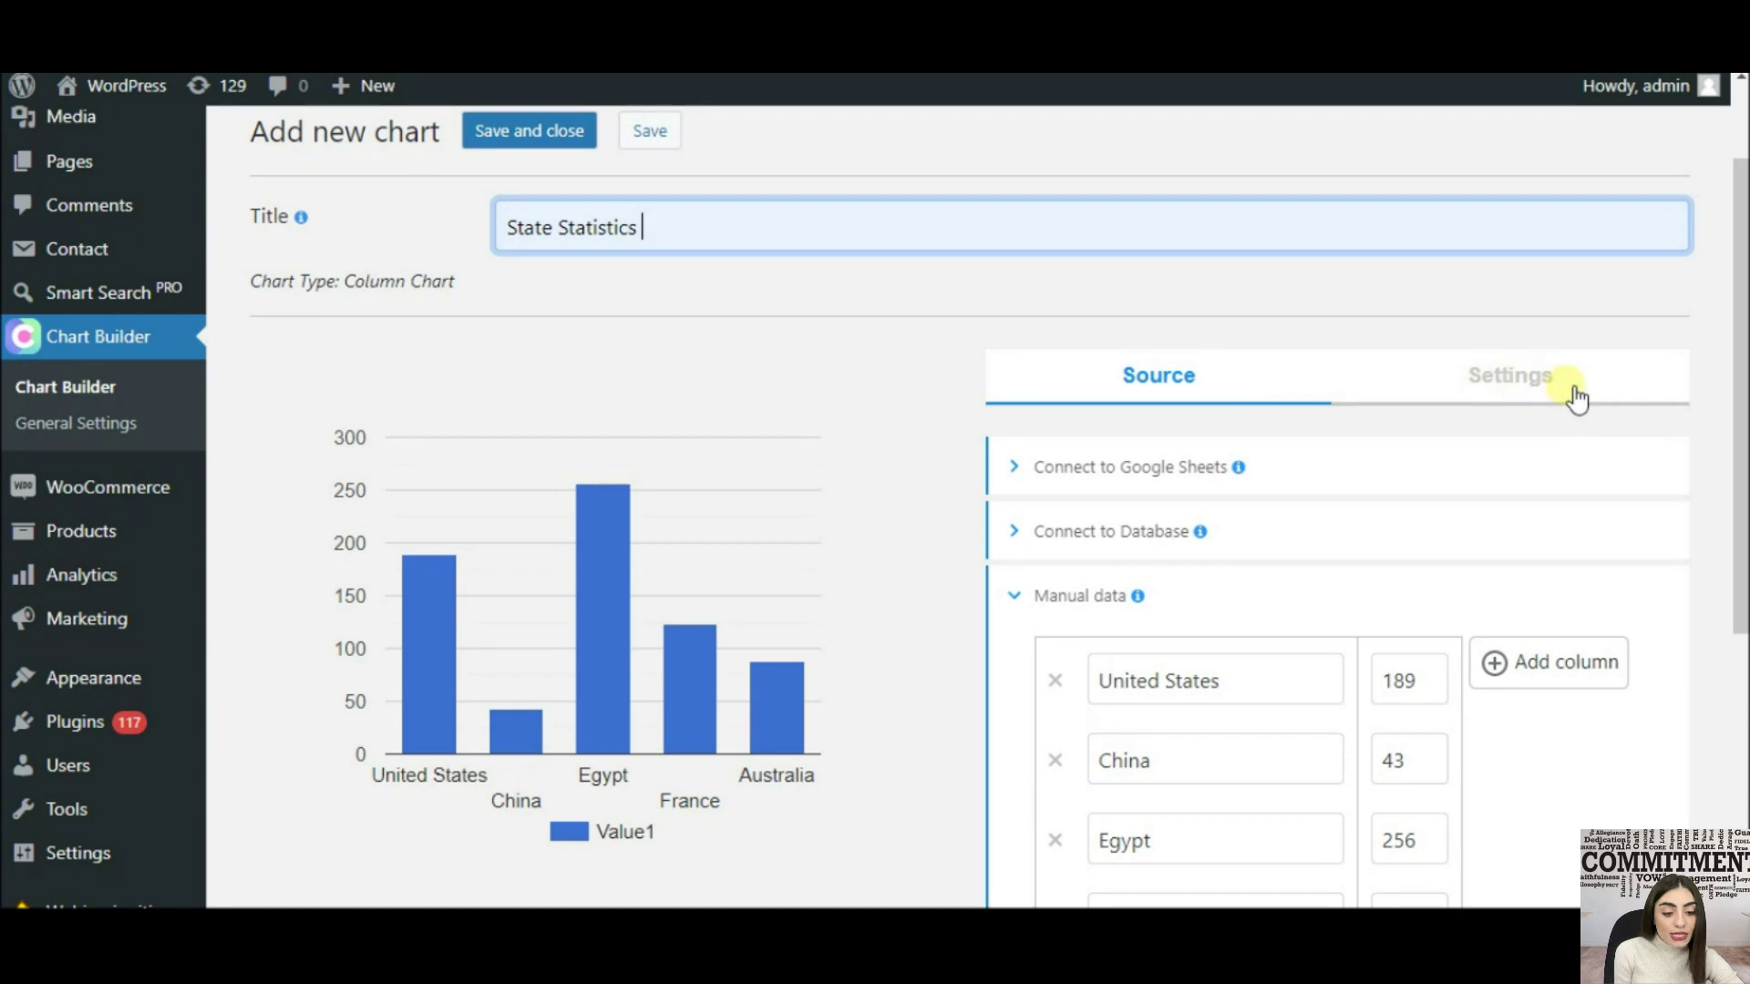
- Review the Google Sheets and database query data sources, then show the manual data rows
left_click(1160, 471)
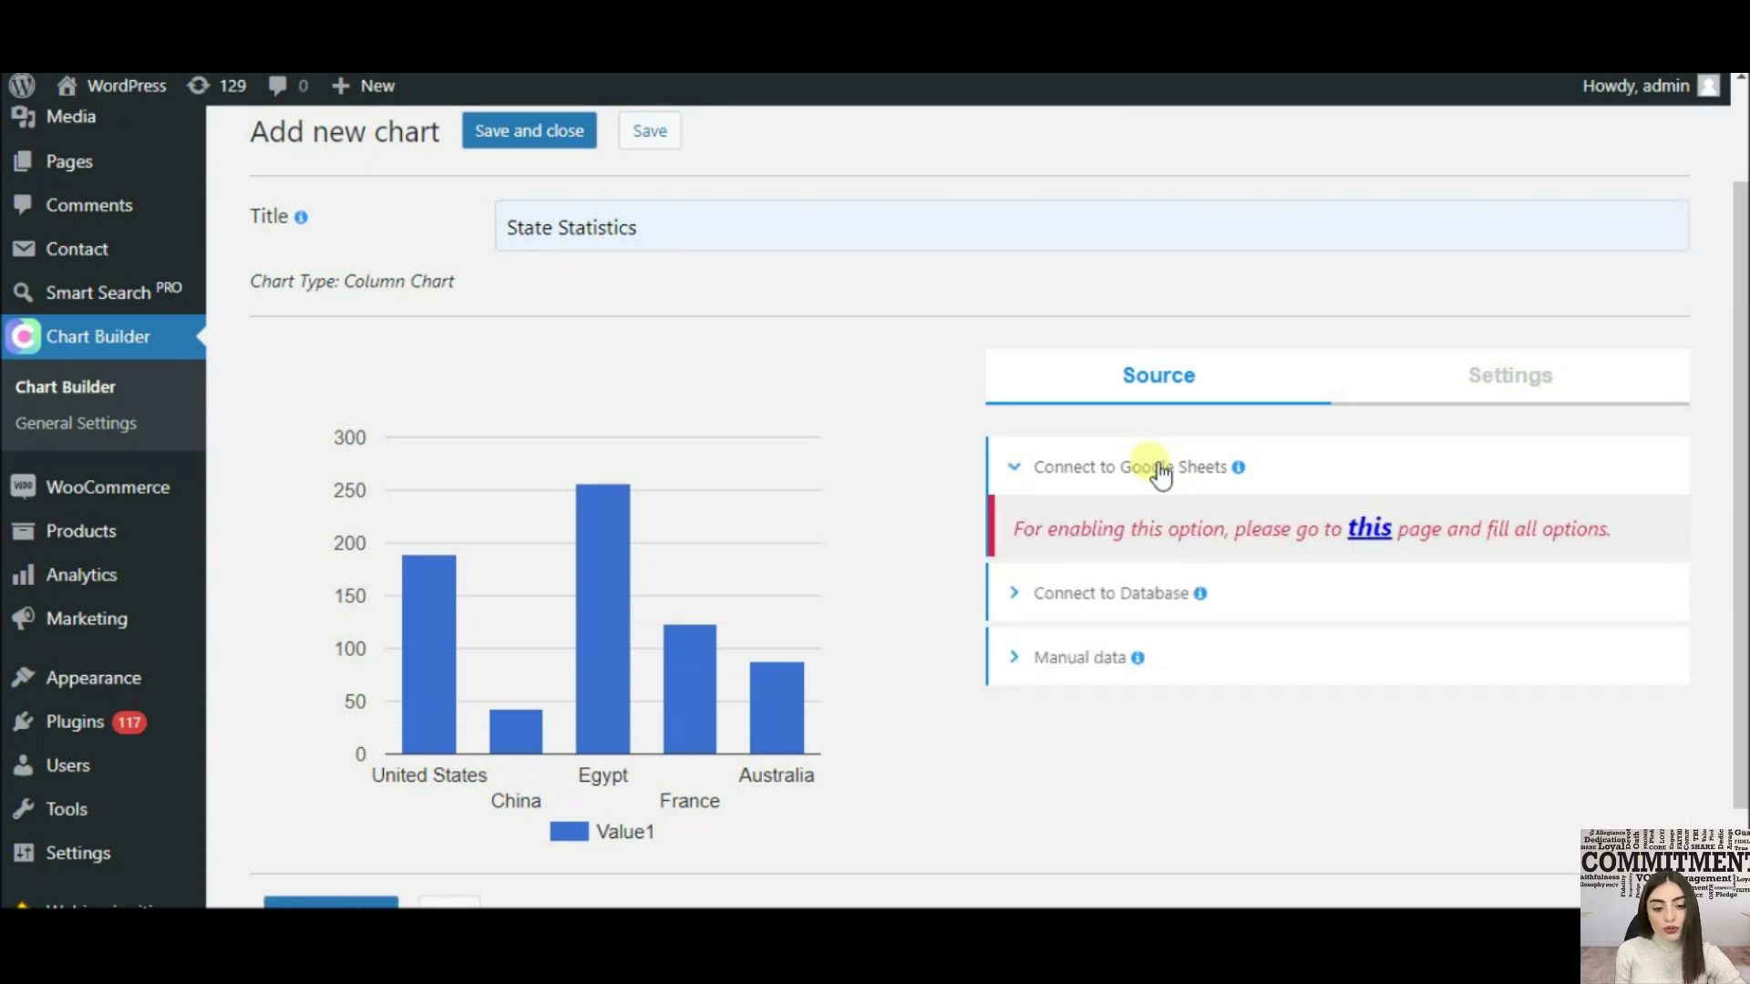
left_click(1160, 471)
left_click(1160, 471)
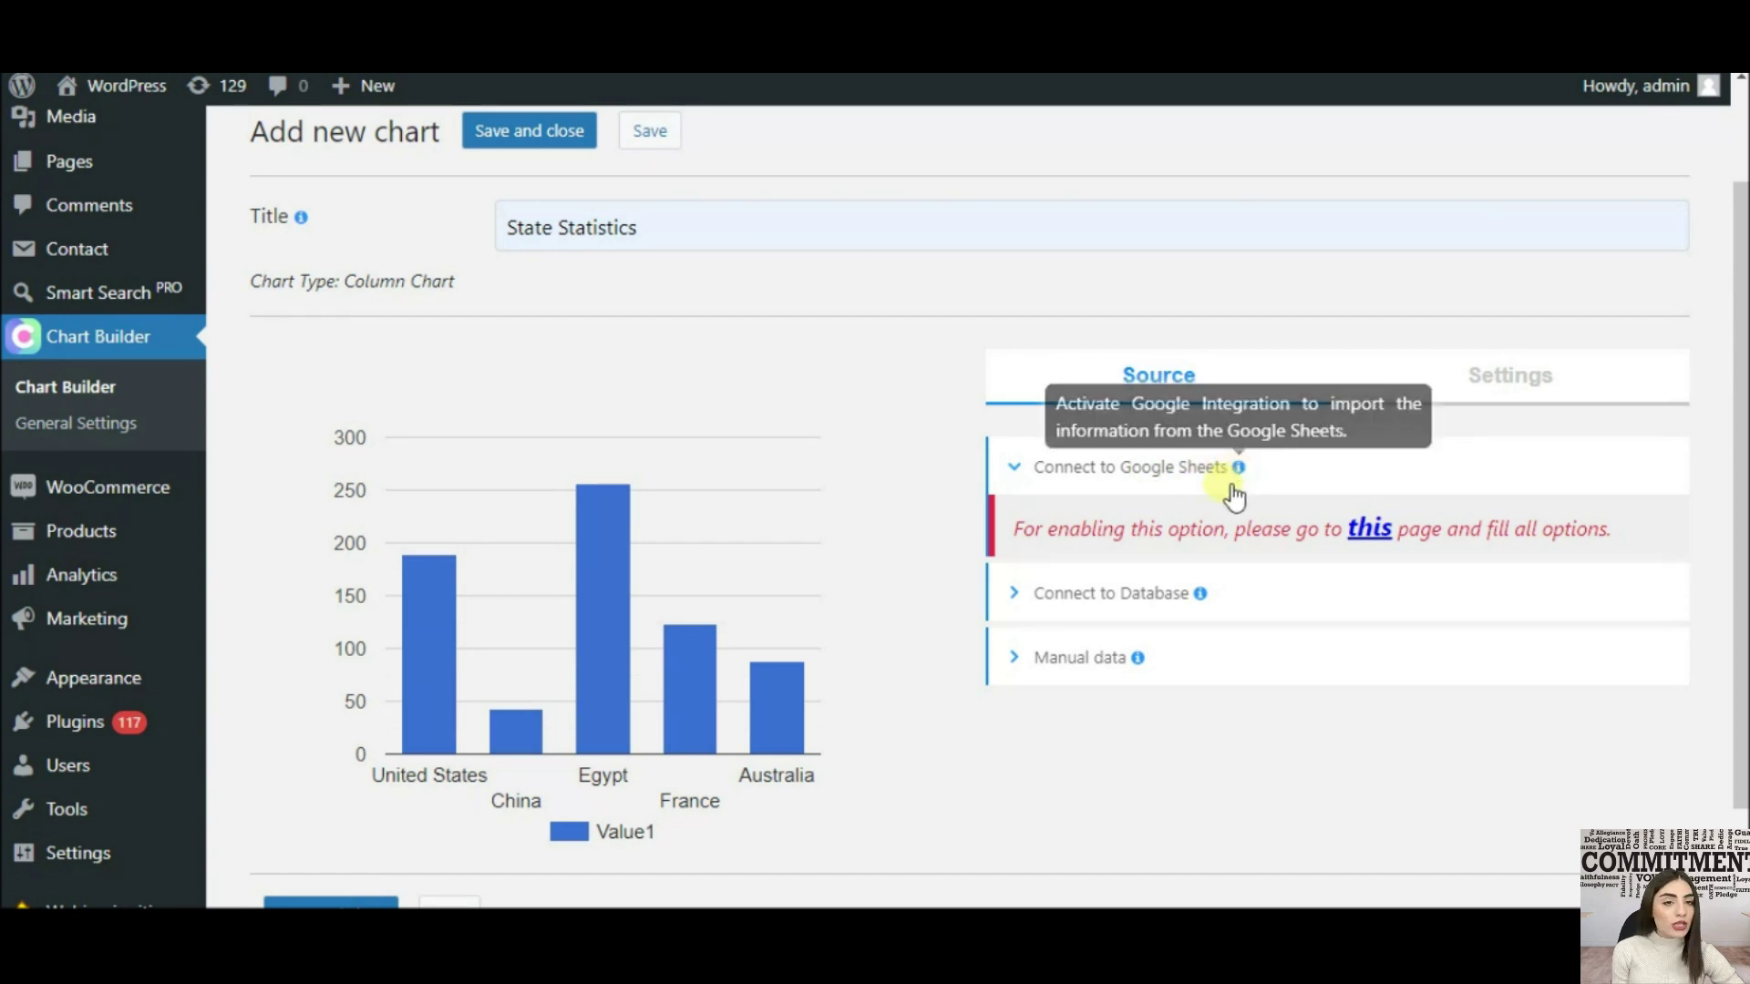
left_click(1194, 590)
scroll(1190, 584, "down", 2)
scroll(1189, 584, "down", 1)
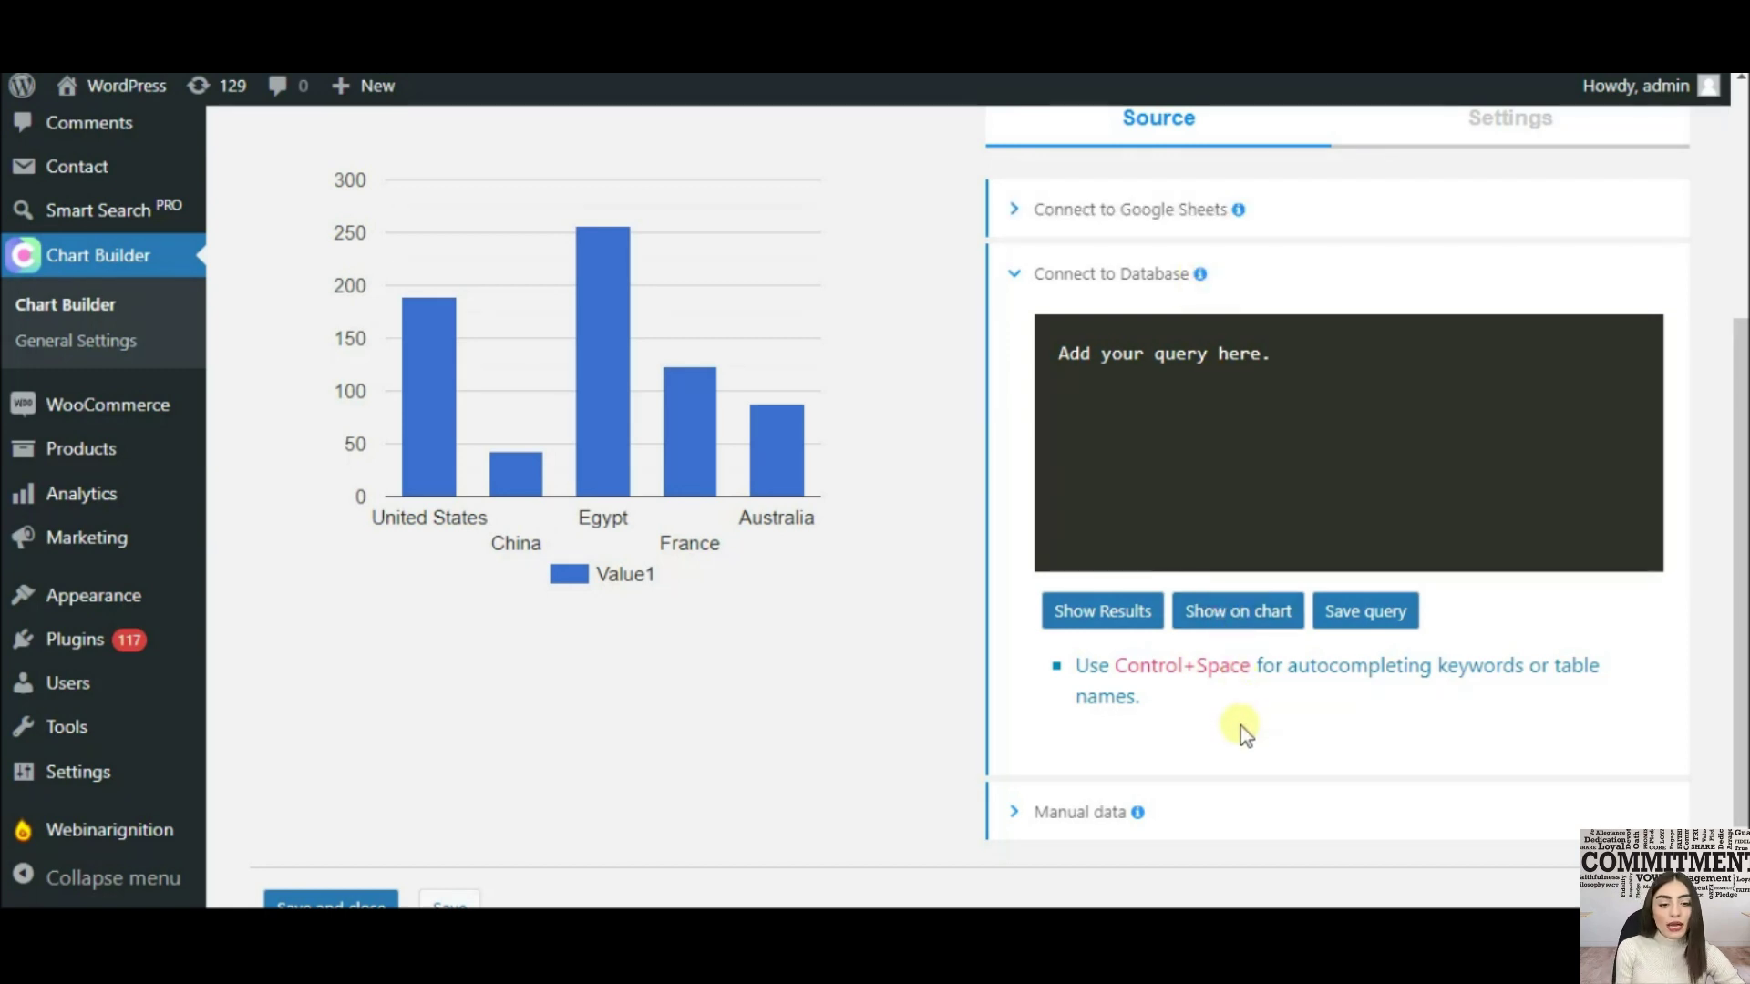
scroll(1245, 736, "down", 2)
scroll(1245, 736, "down", 2)
scroll(1251, 742, "up", 4)
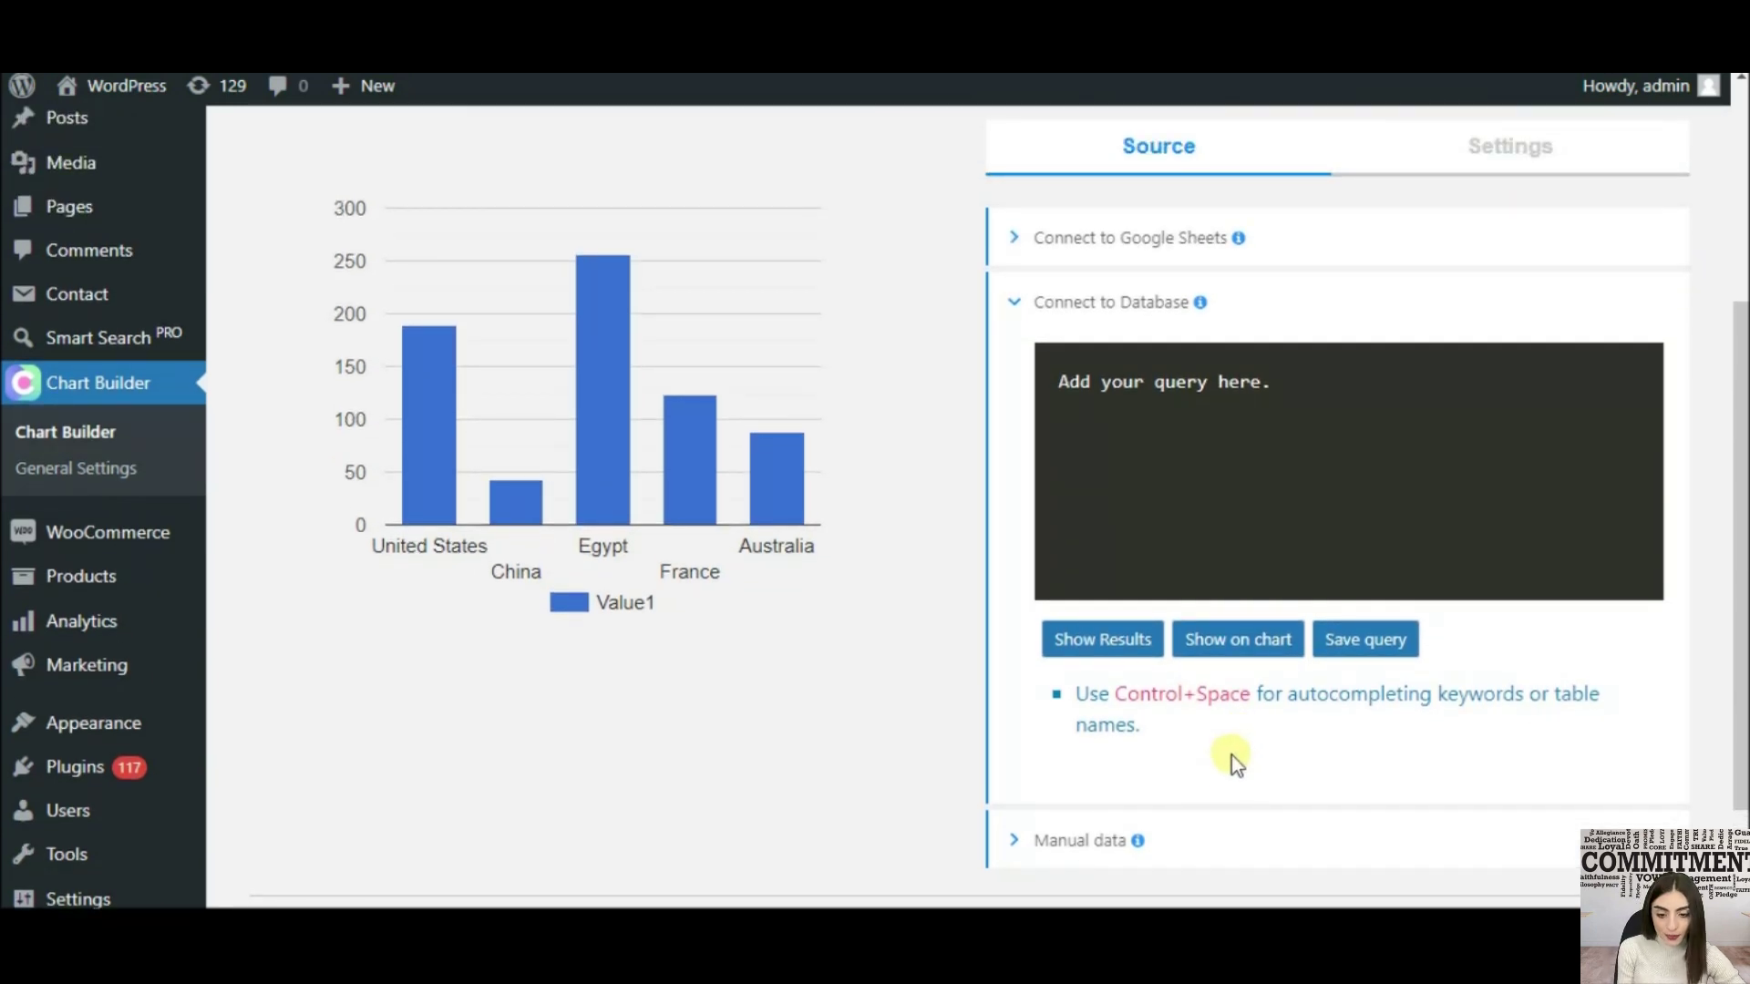
left_click(1093, 841)
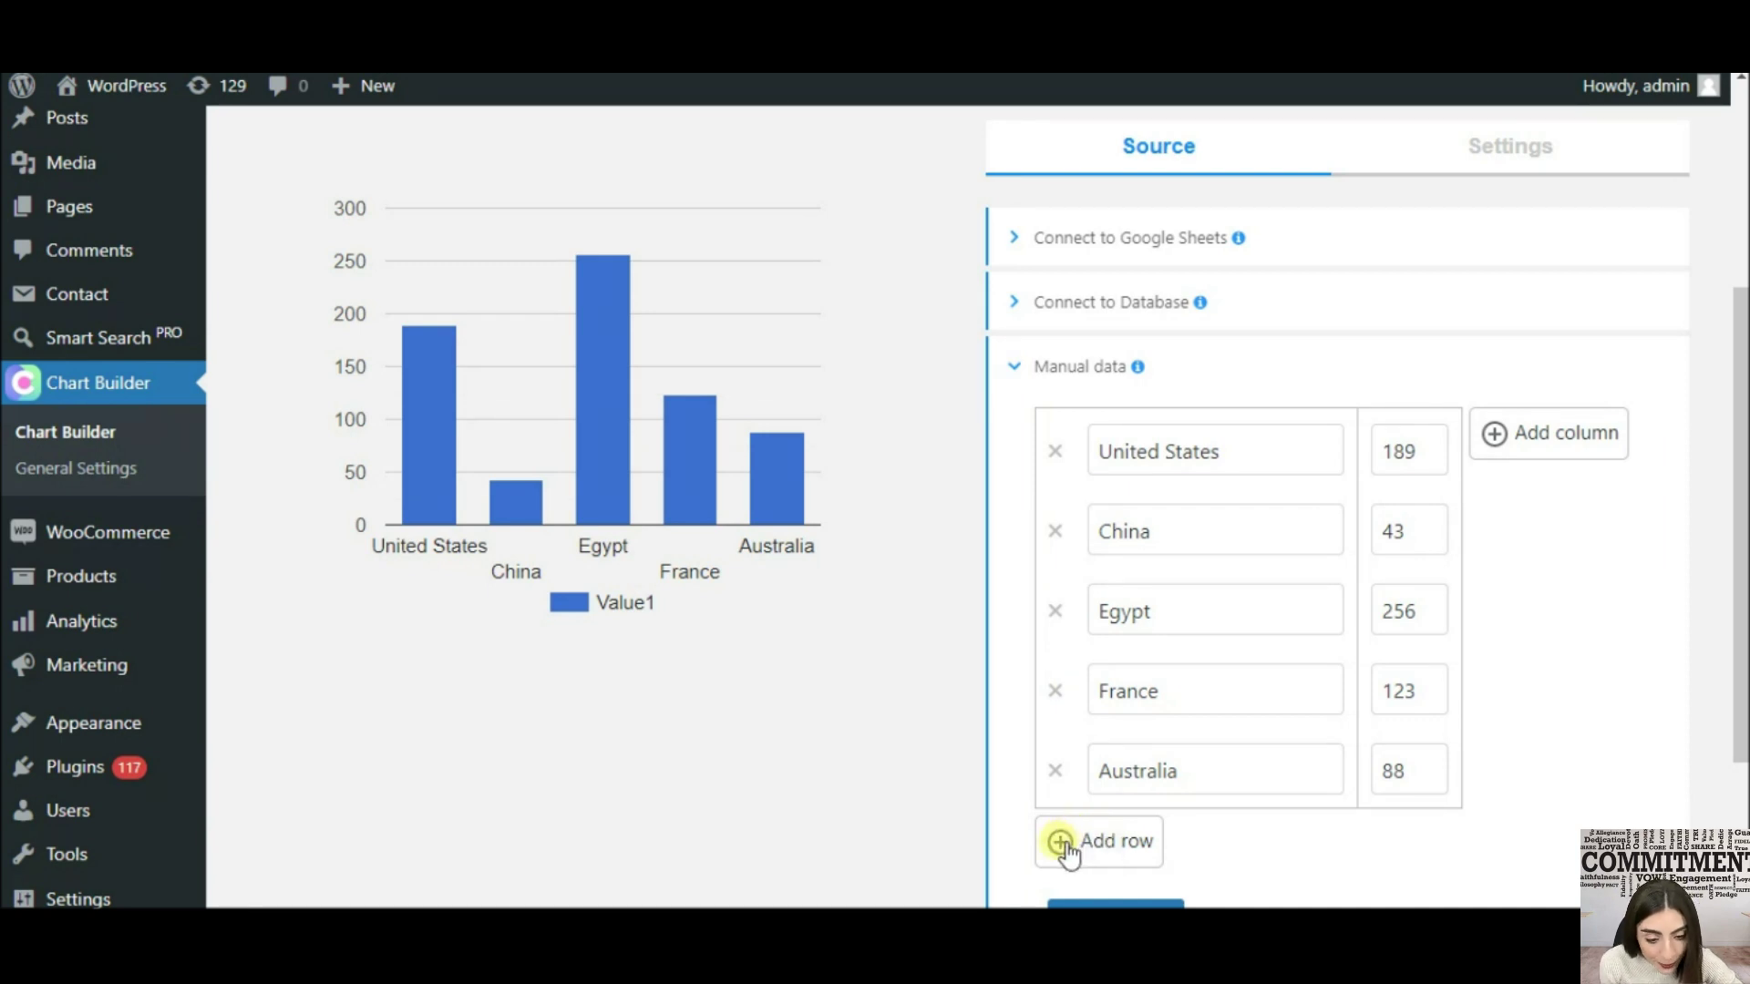
- Add a manual data row for Russia with value 50, then move to the chart's Settings
left_click(1064, 845)
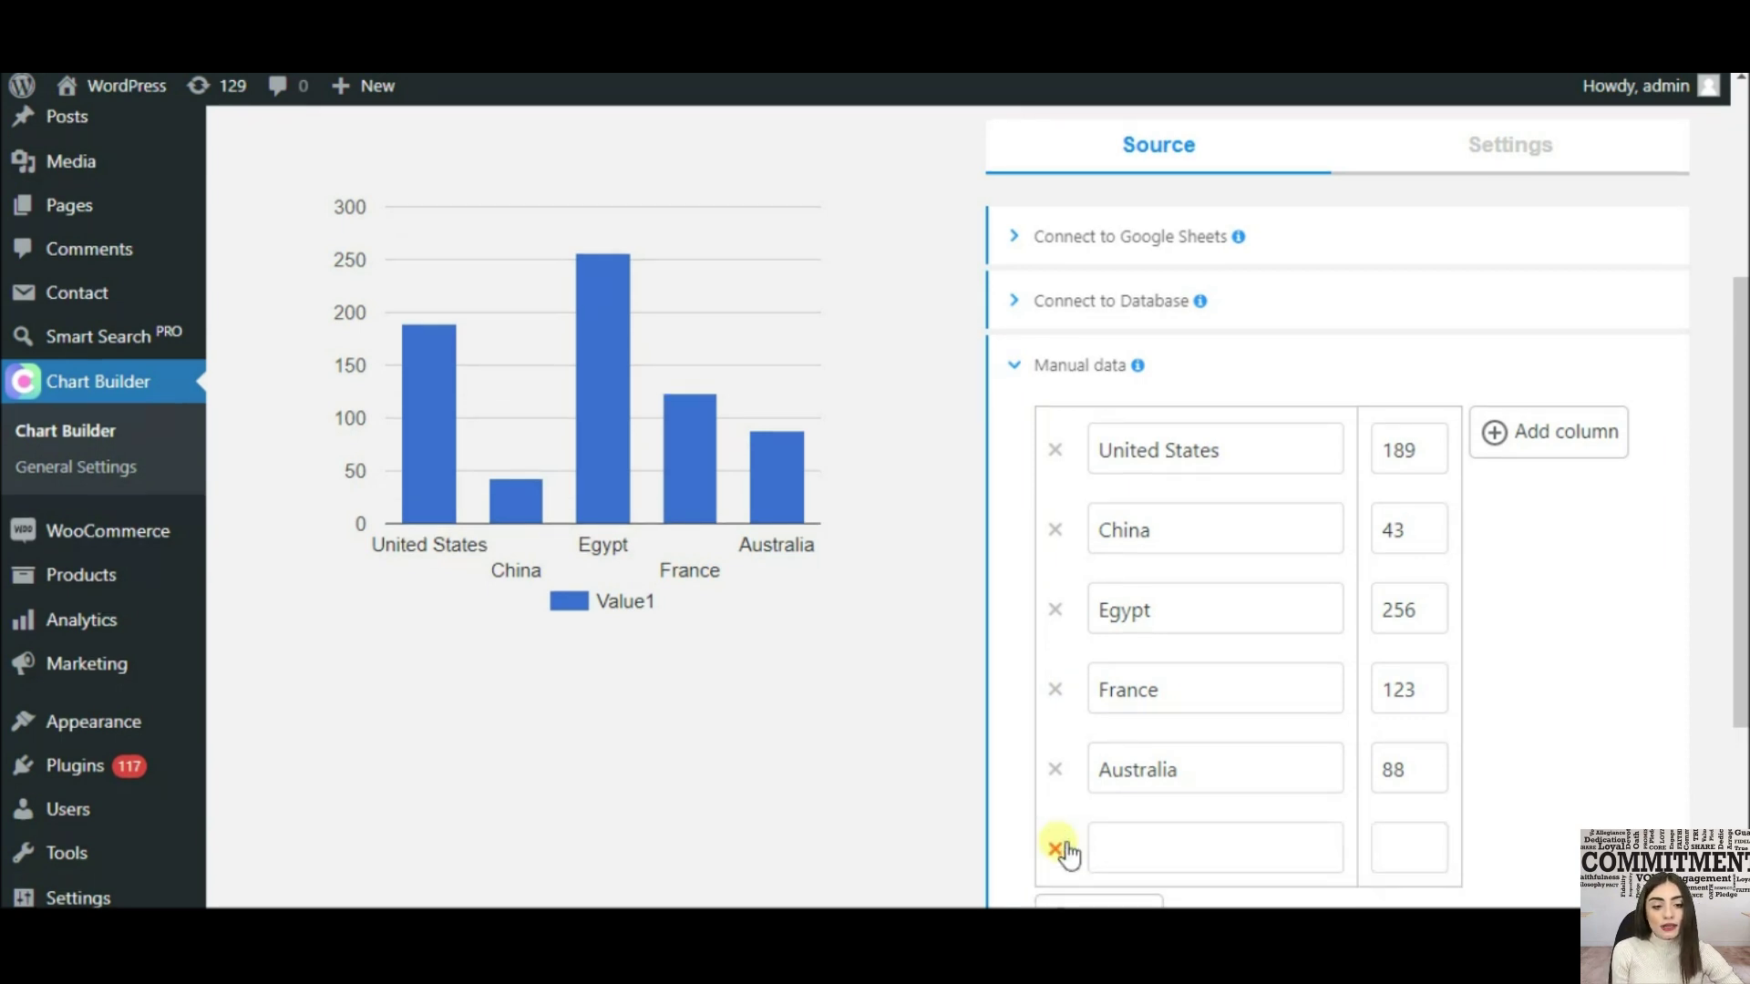
scroll(1063, 850, "down", 1)
left_click(1172, 722)
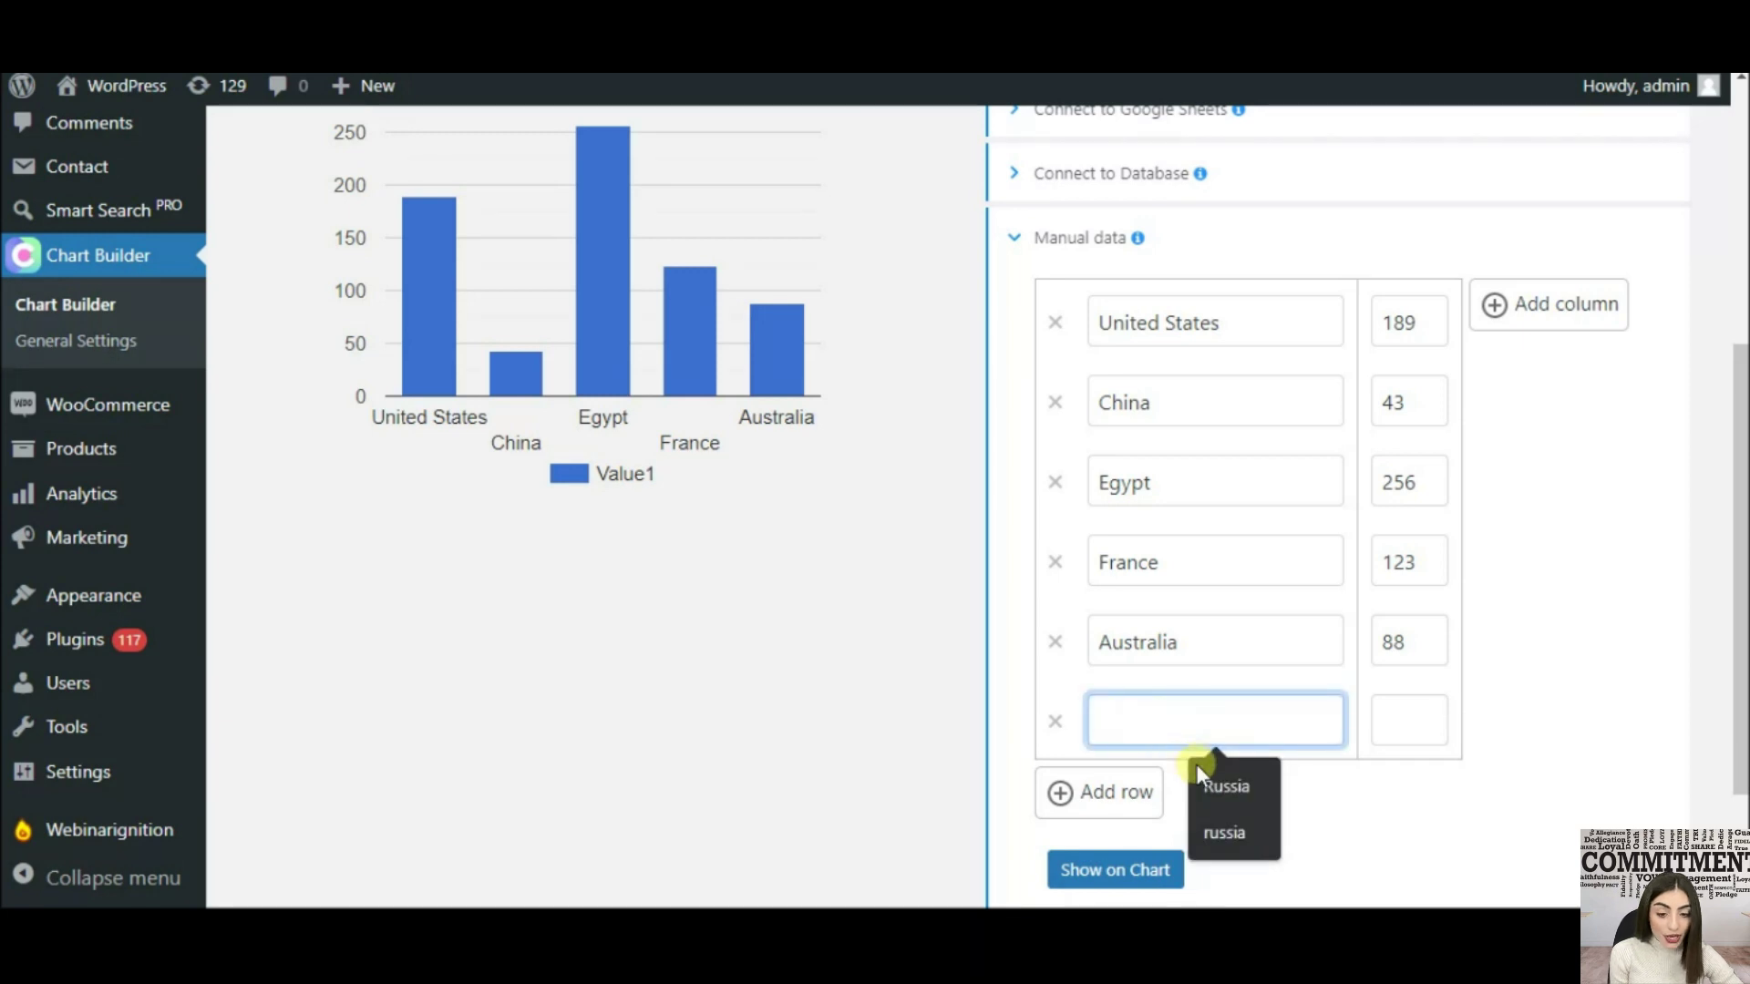
left_click(1224, 785)
left_click(1391, 721)
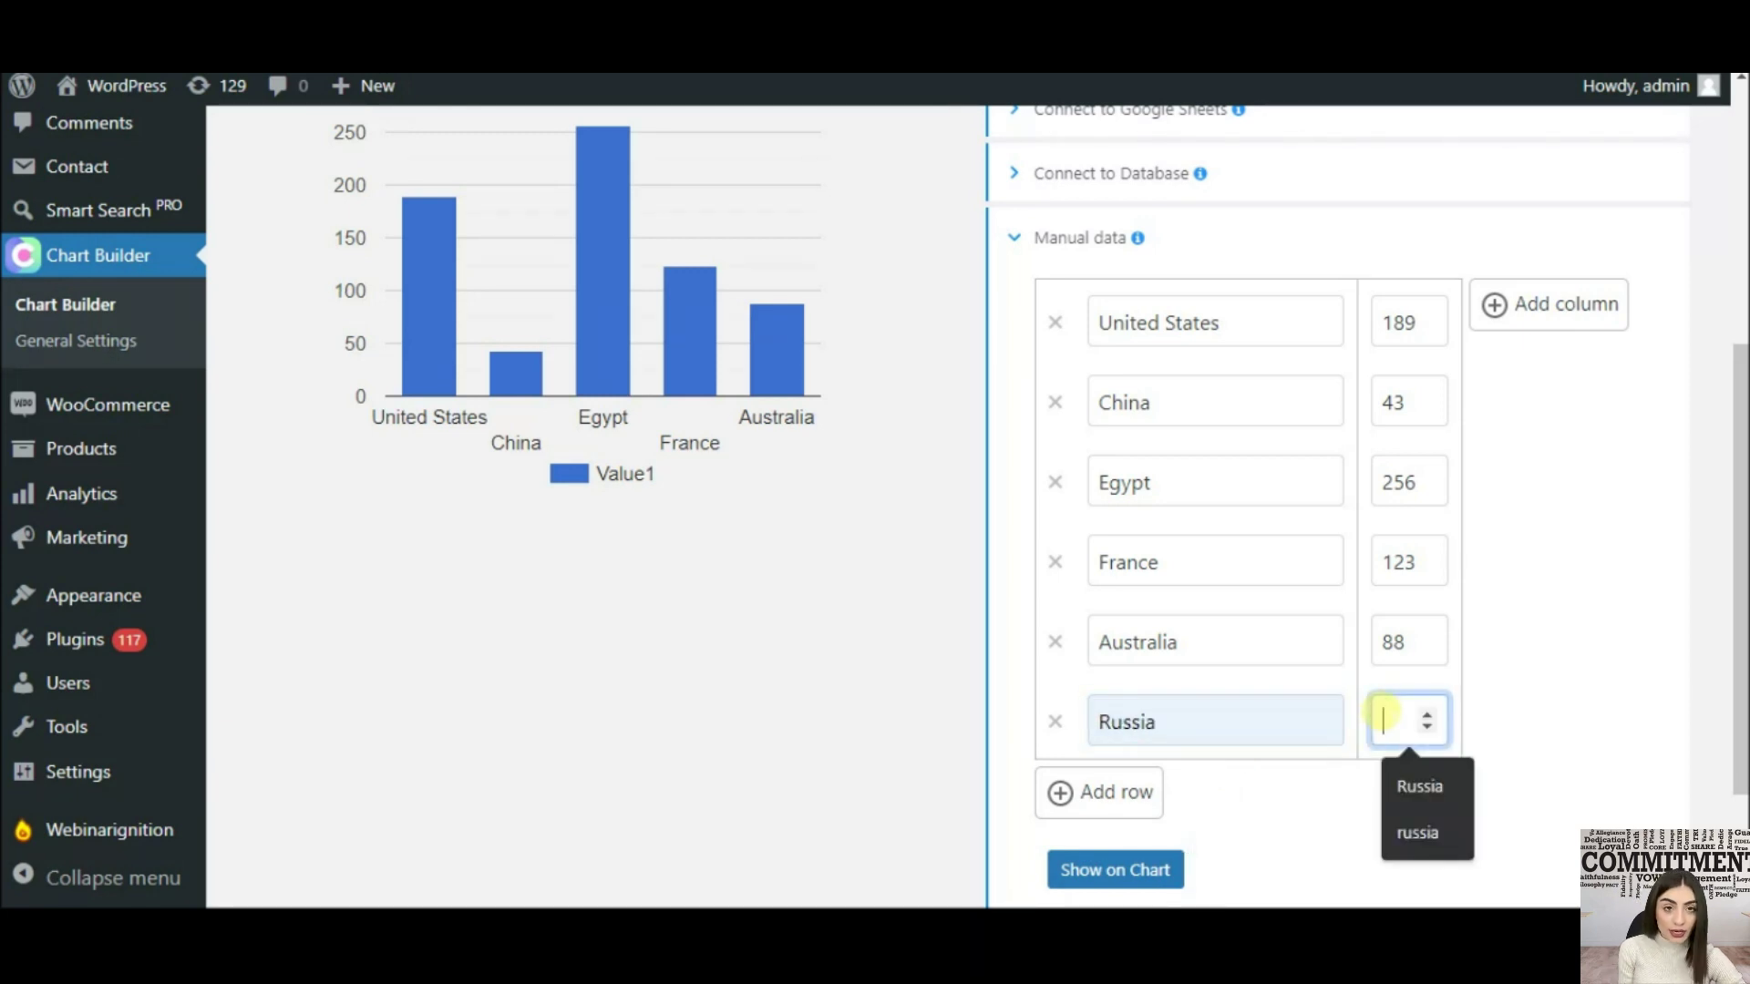
type("50")
scroll(1384, 710, "up", 1)
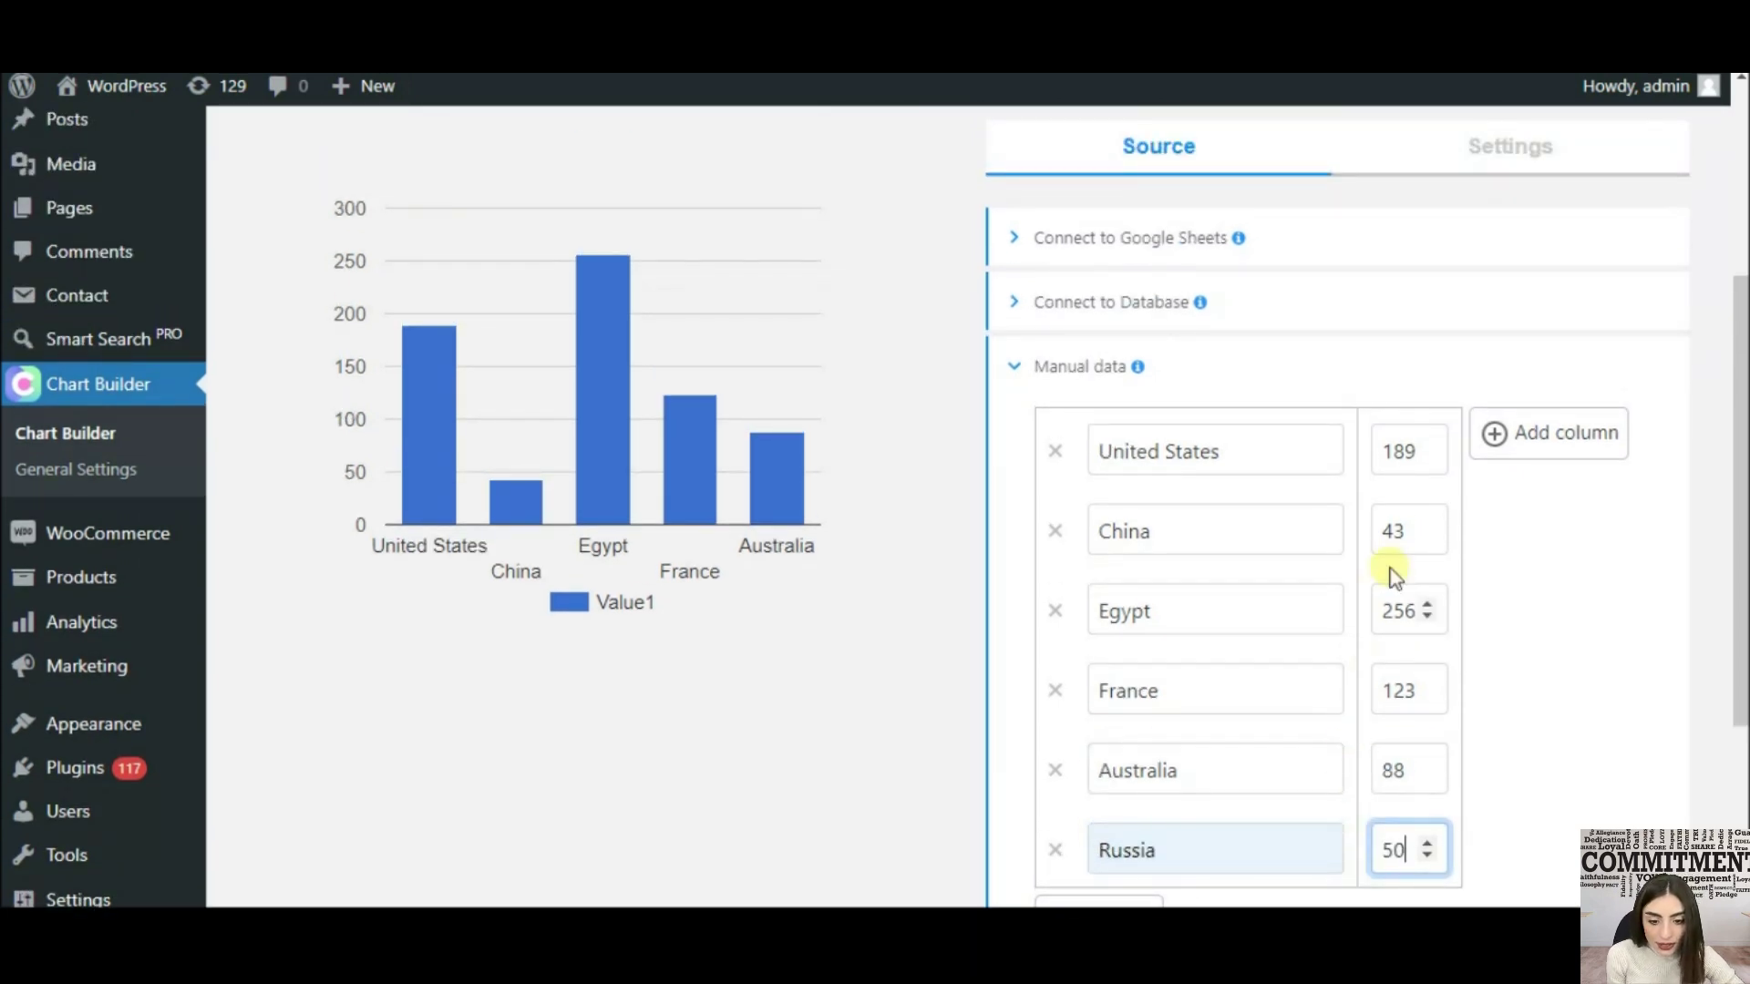
left_click(1495, 148)
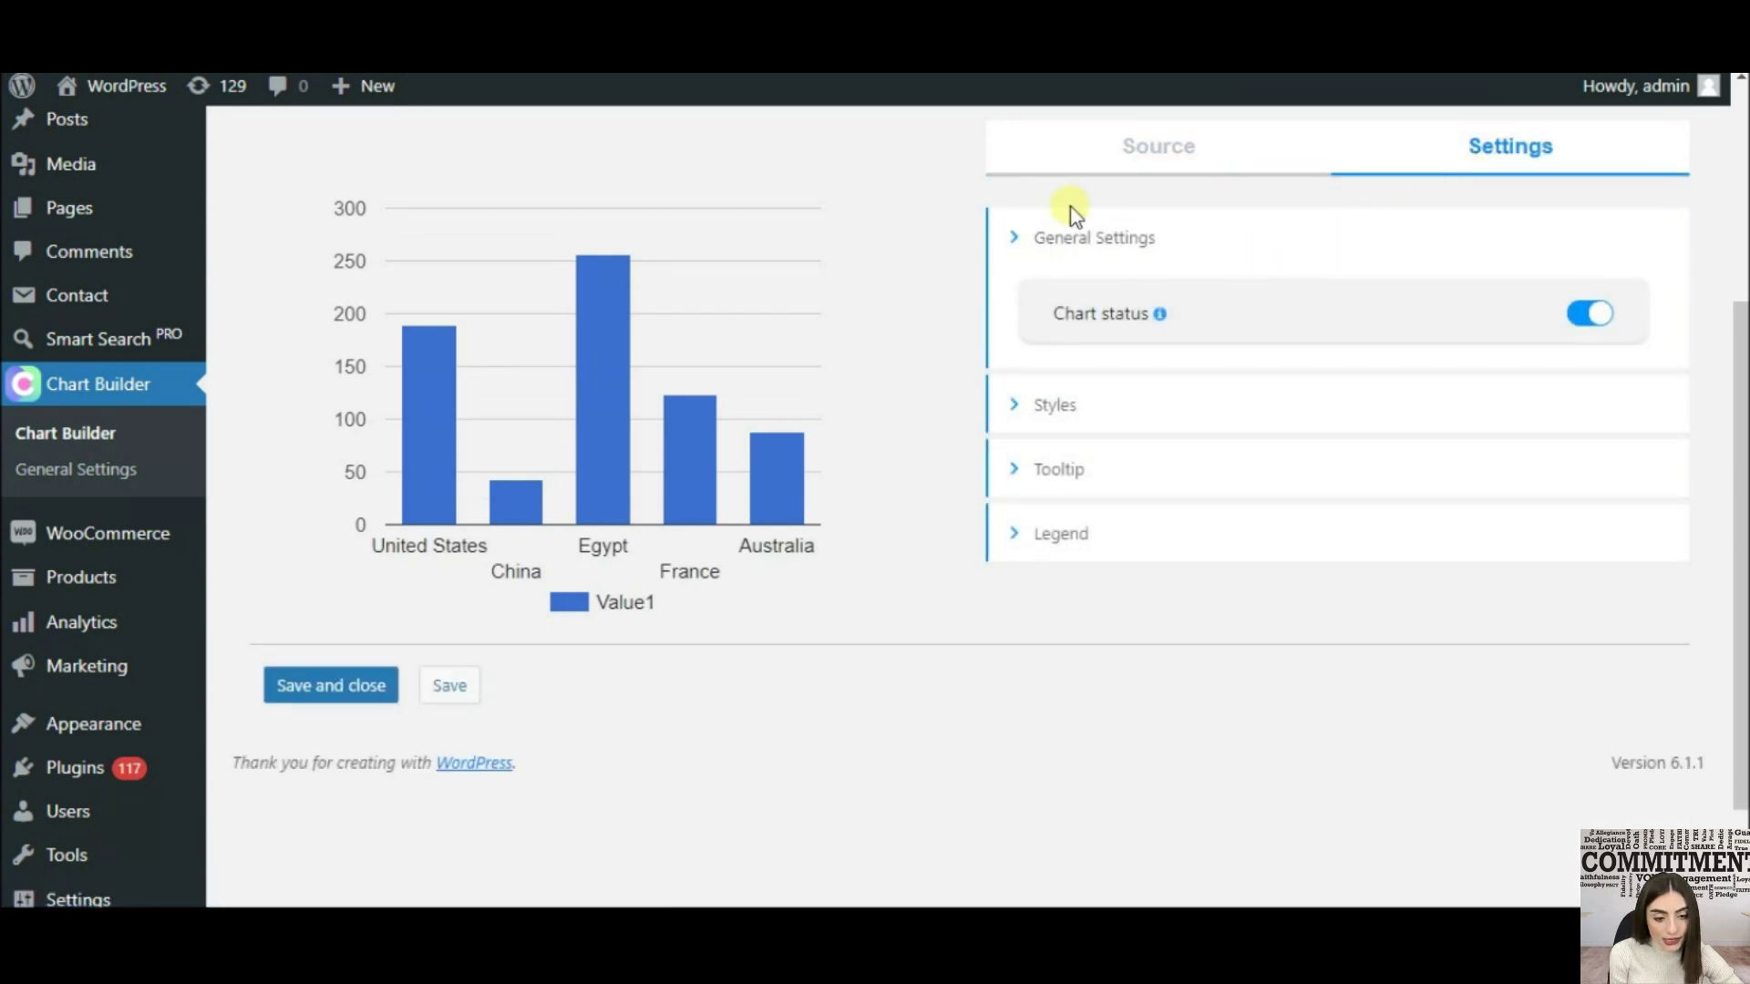
- Shift the chart title colour toward blue and keep the tooltip trigger at while hovering
left_click(1053, 402)
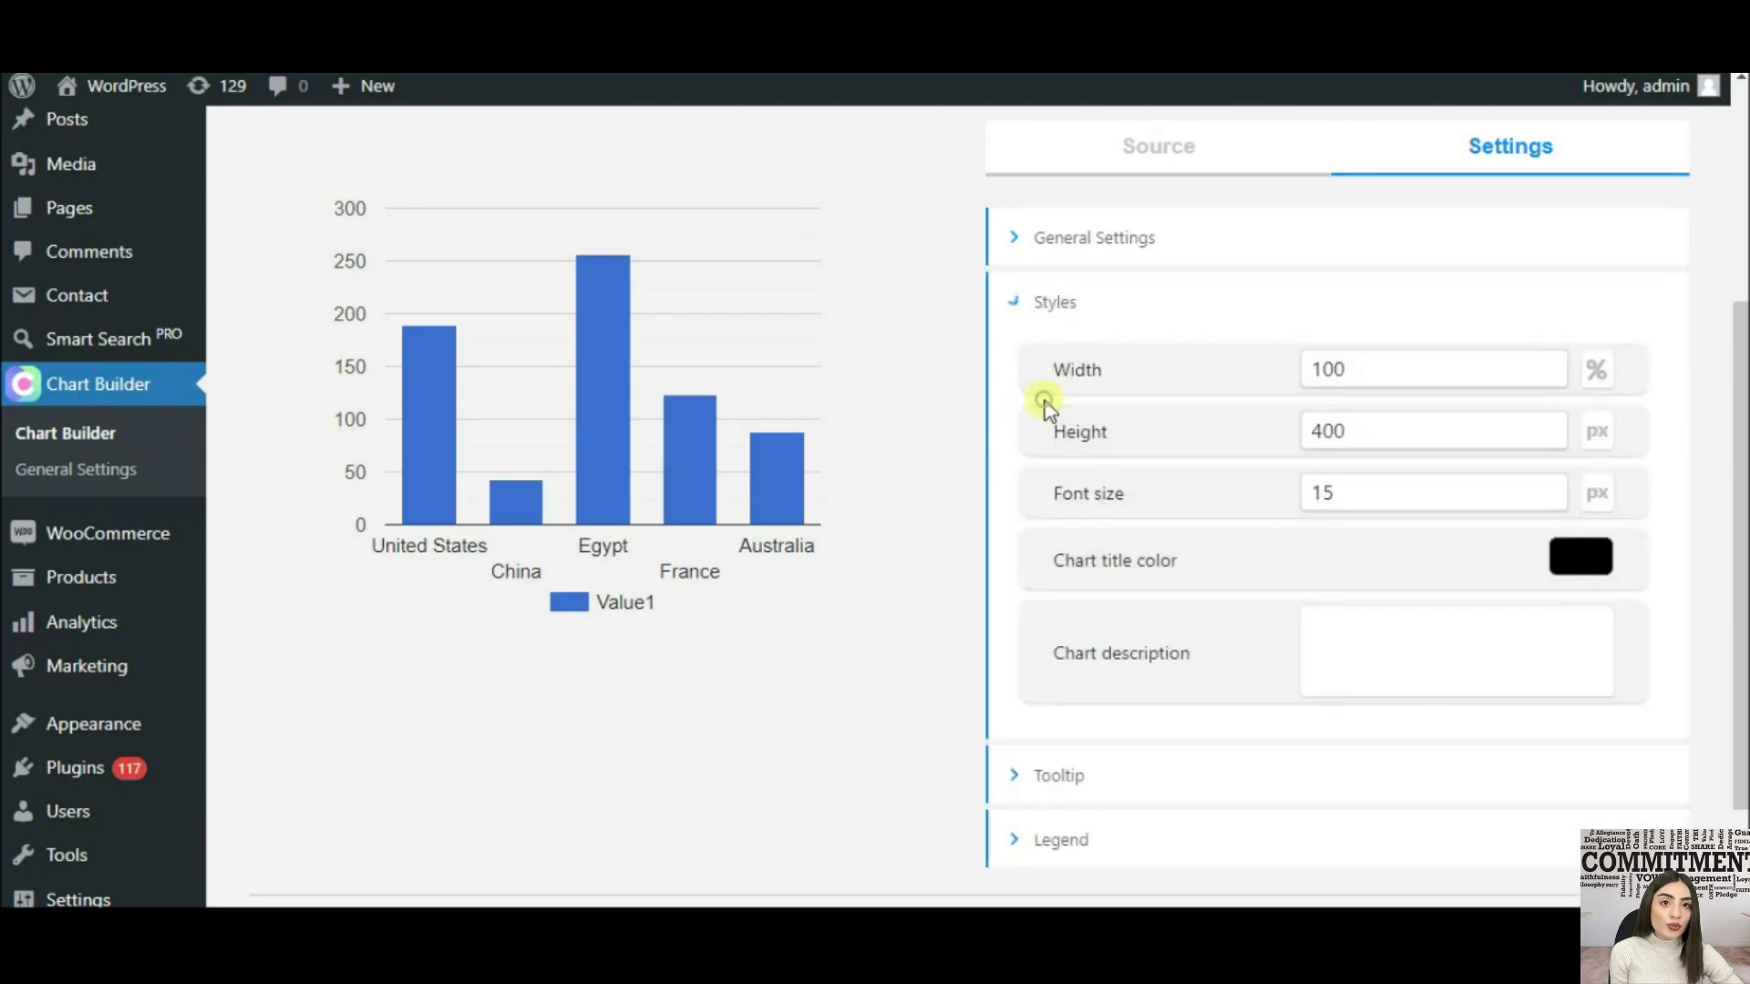
left_click(1572, 557)
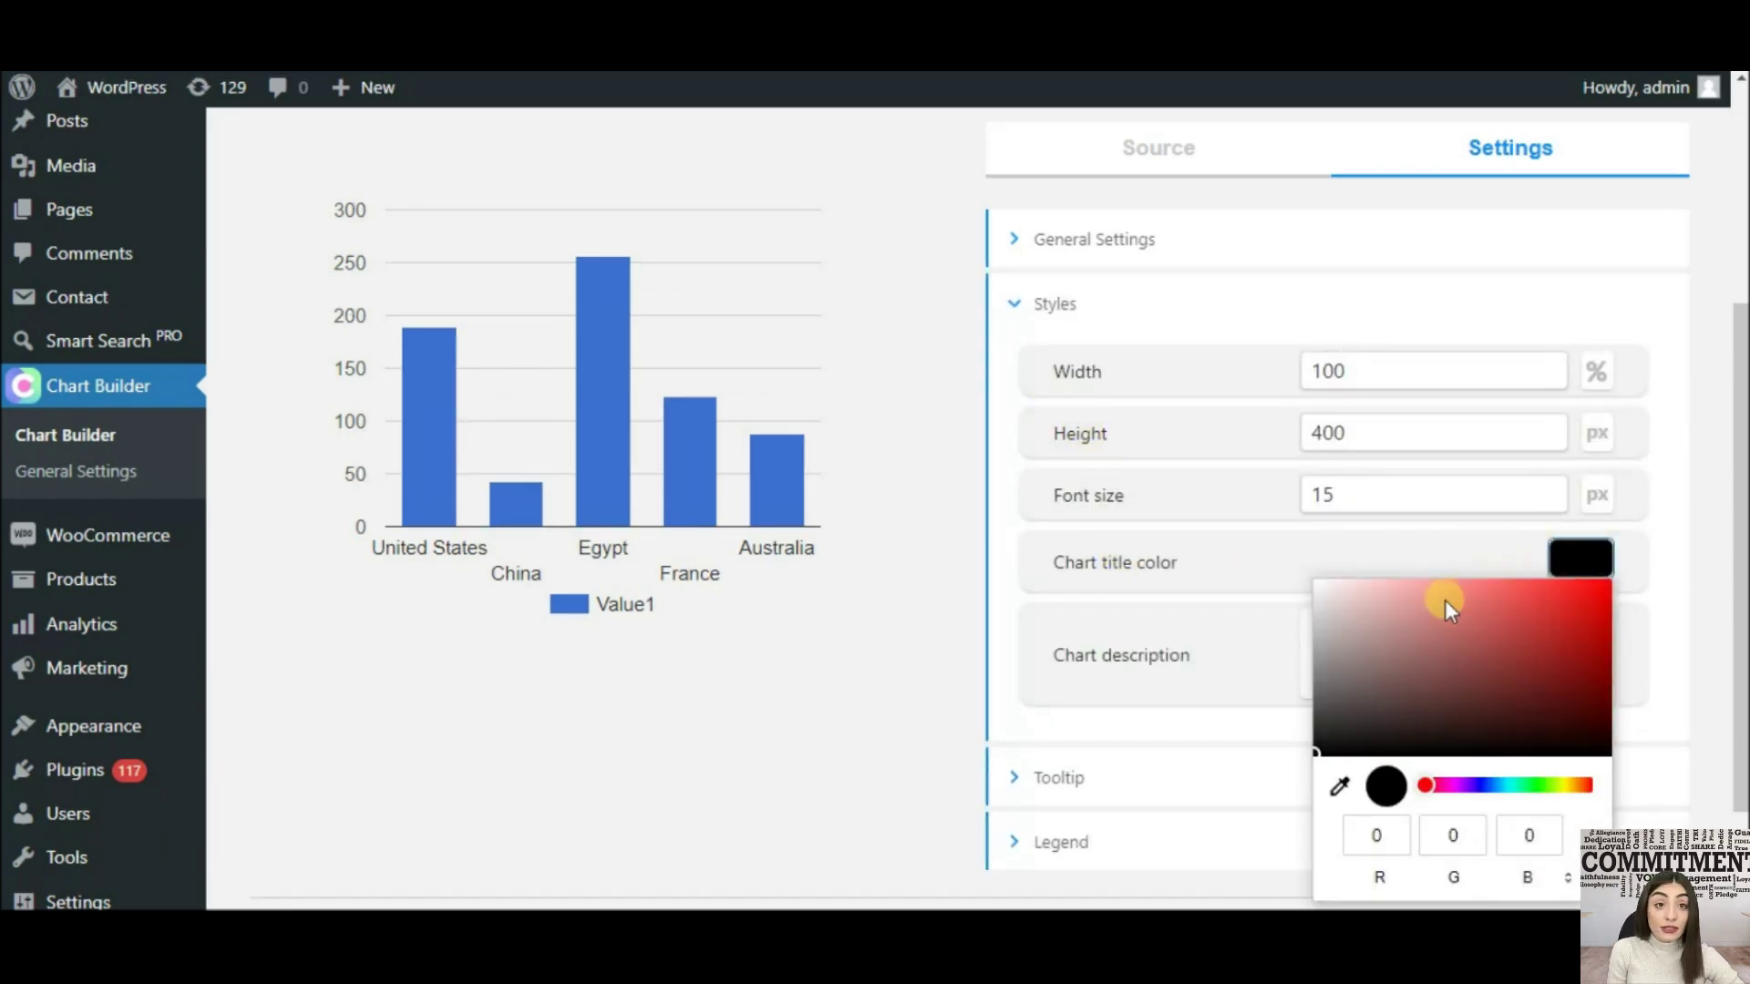
left_click(1479, 786)
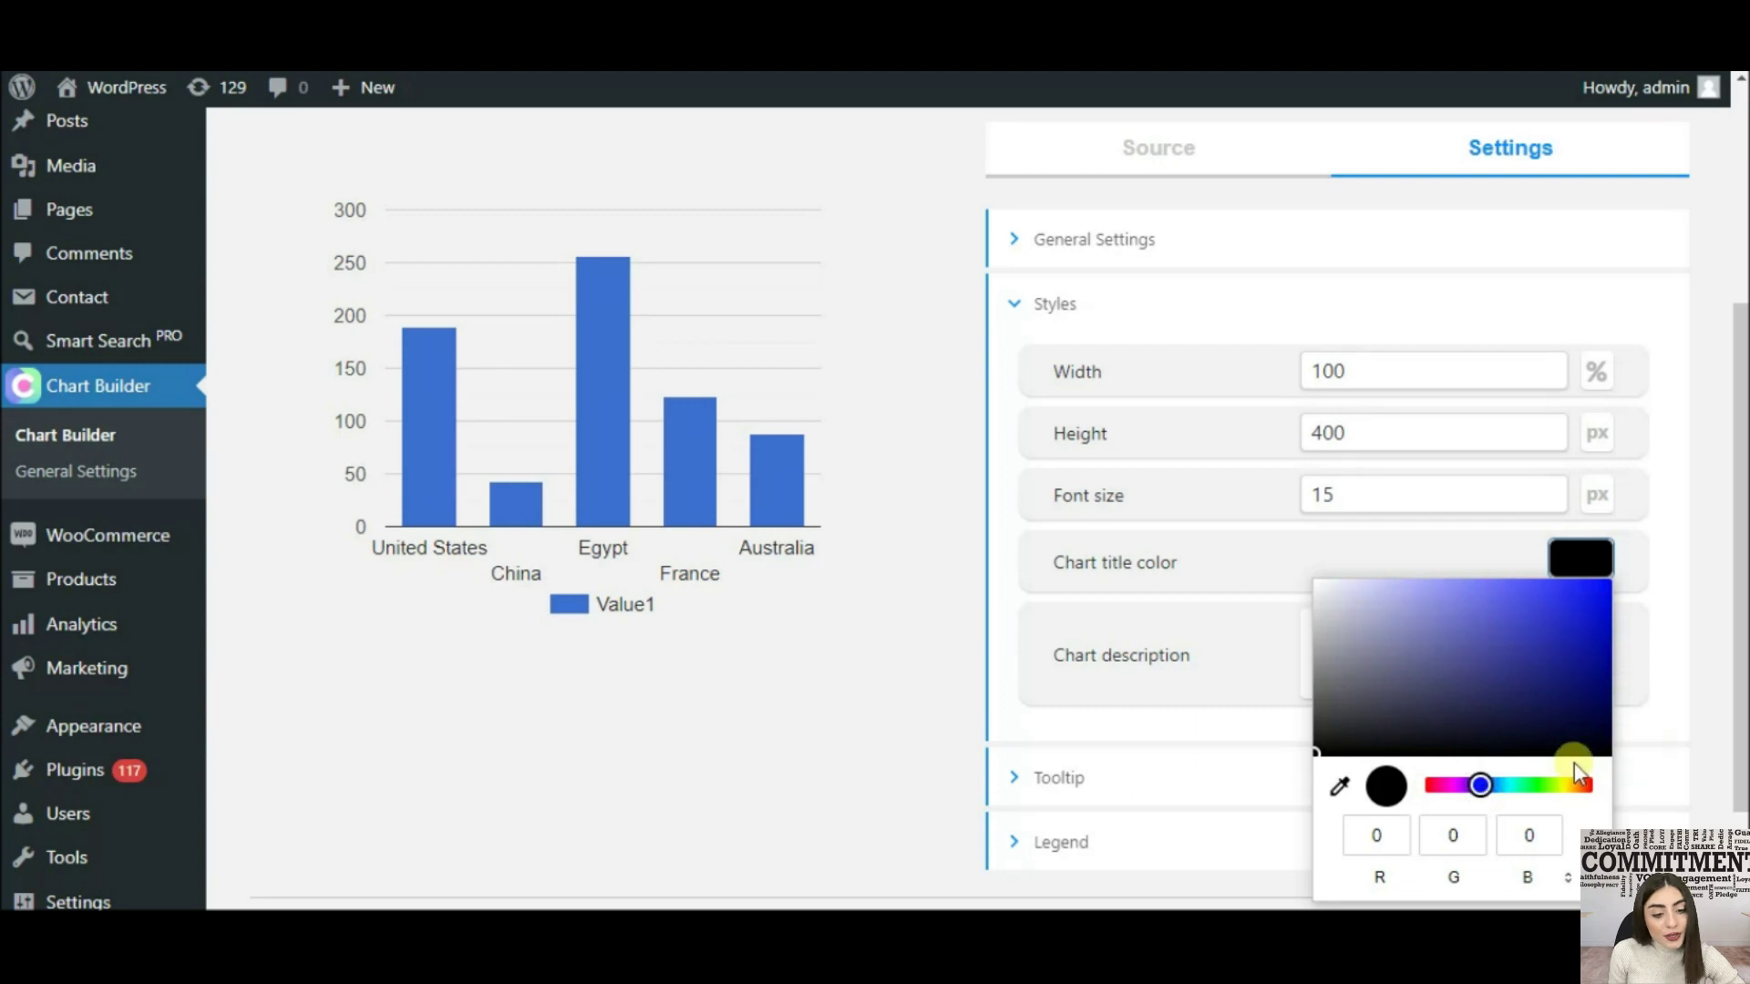
left_click(1634, 776)
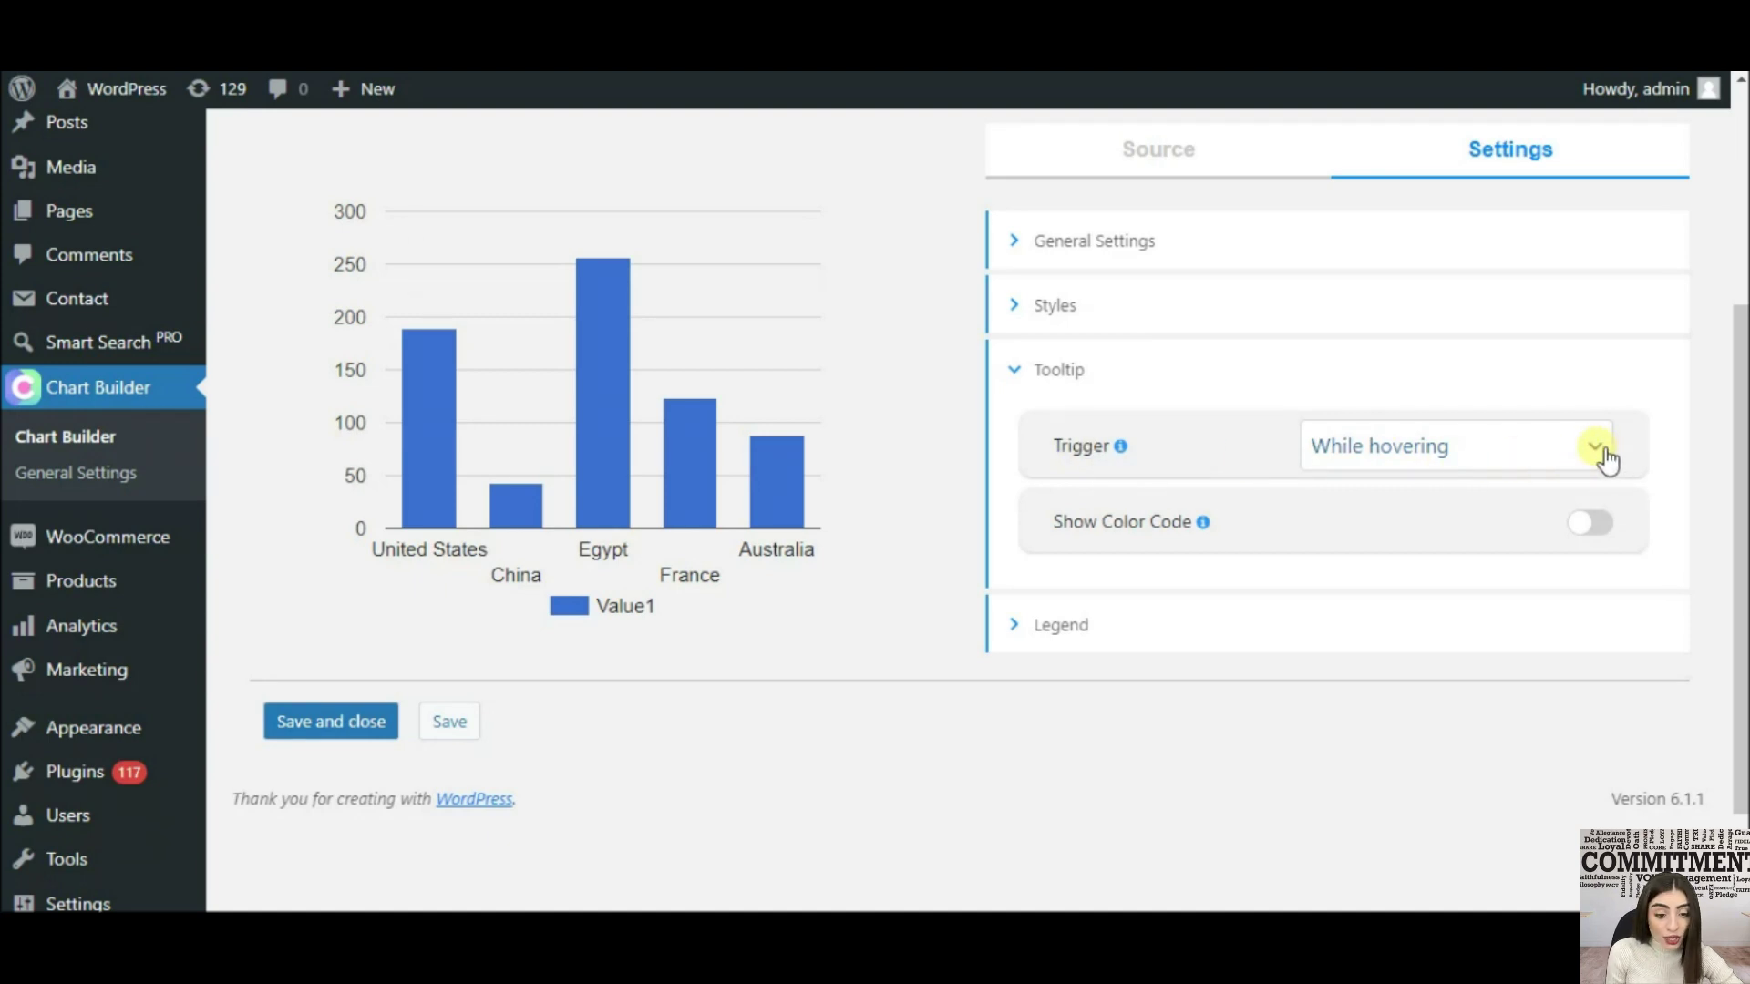
left_click(1597, 449)
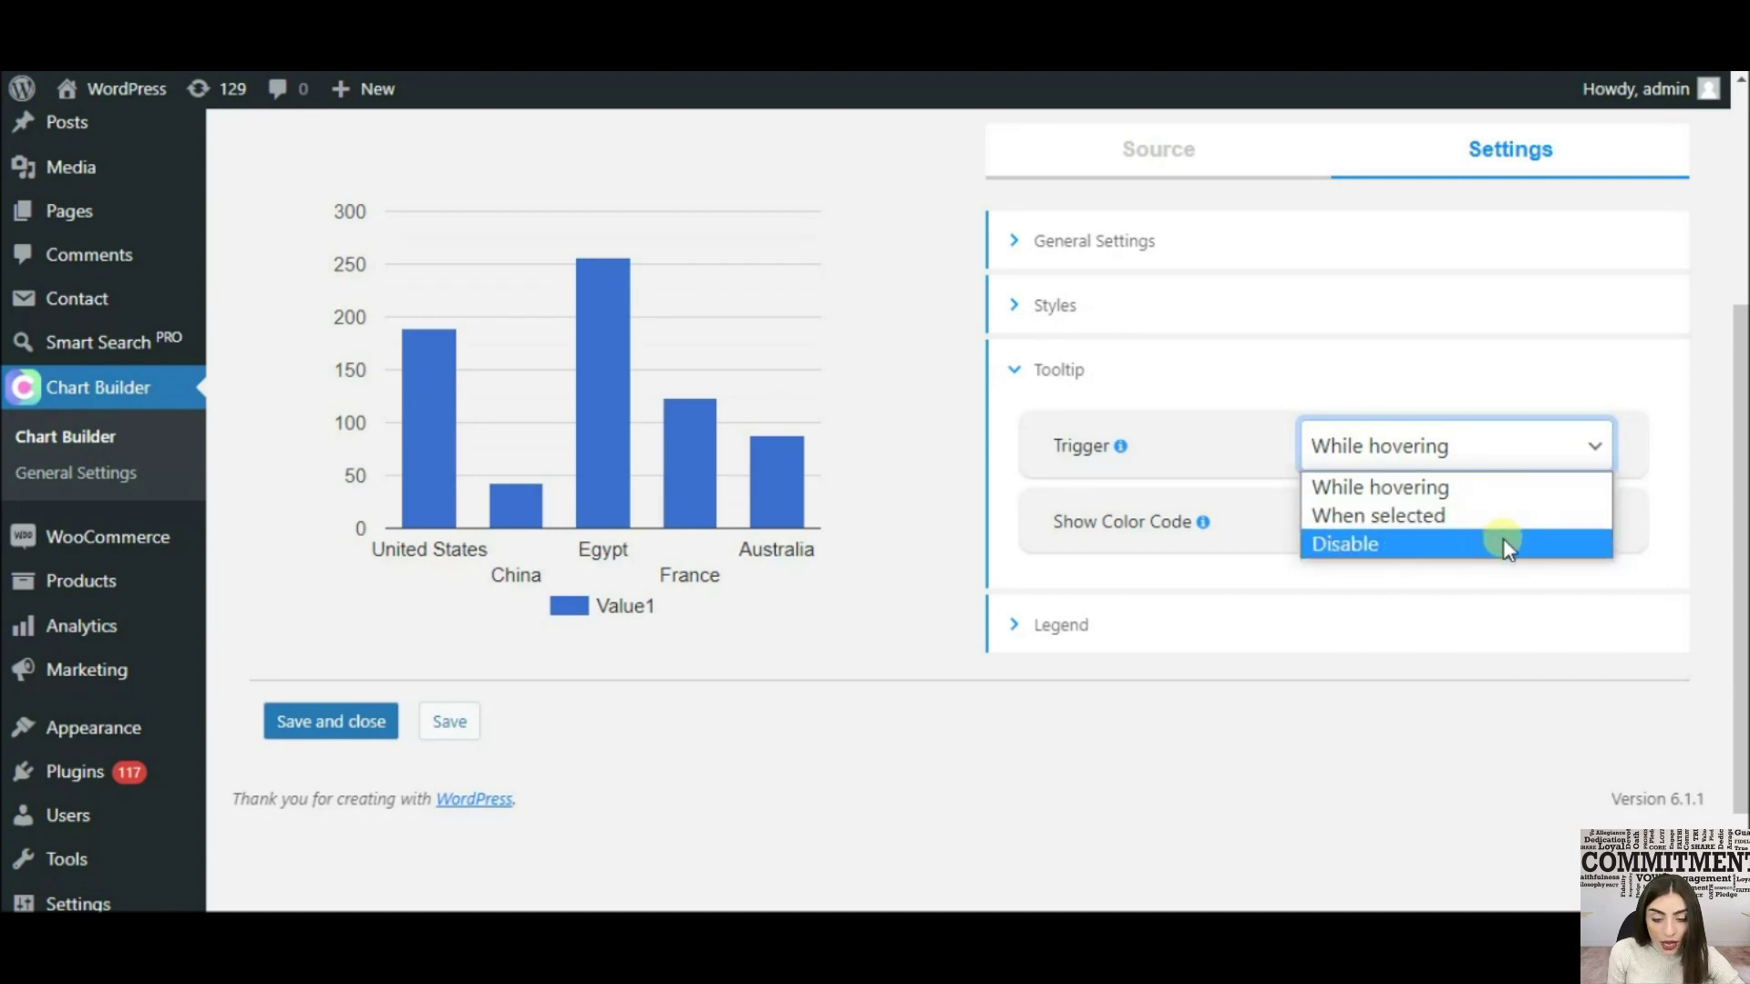
left_click(1469, 488)
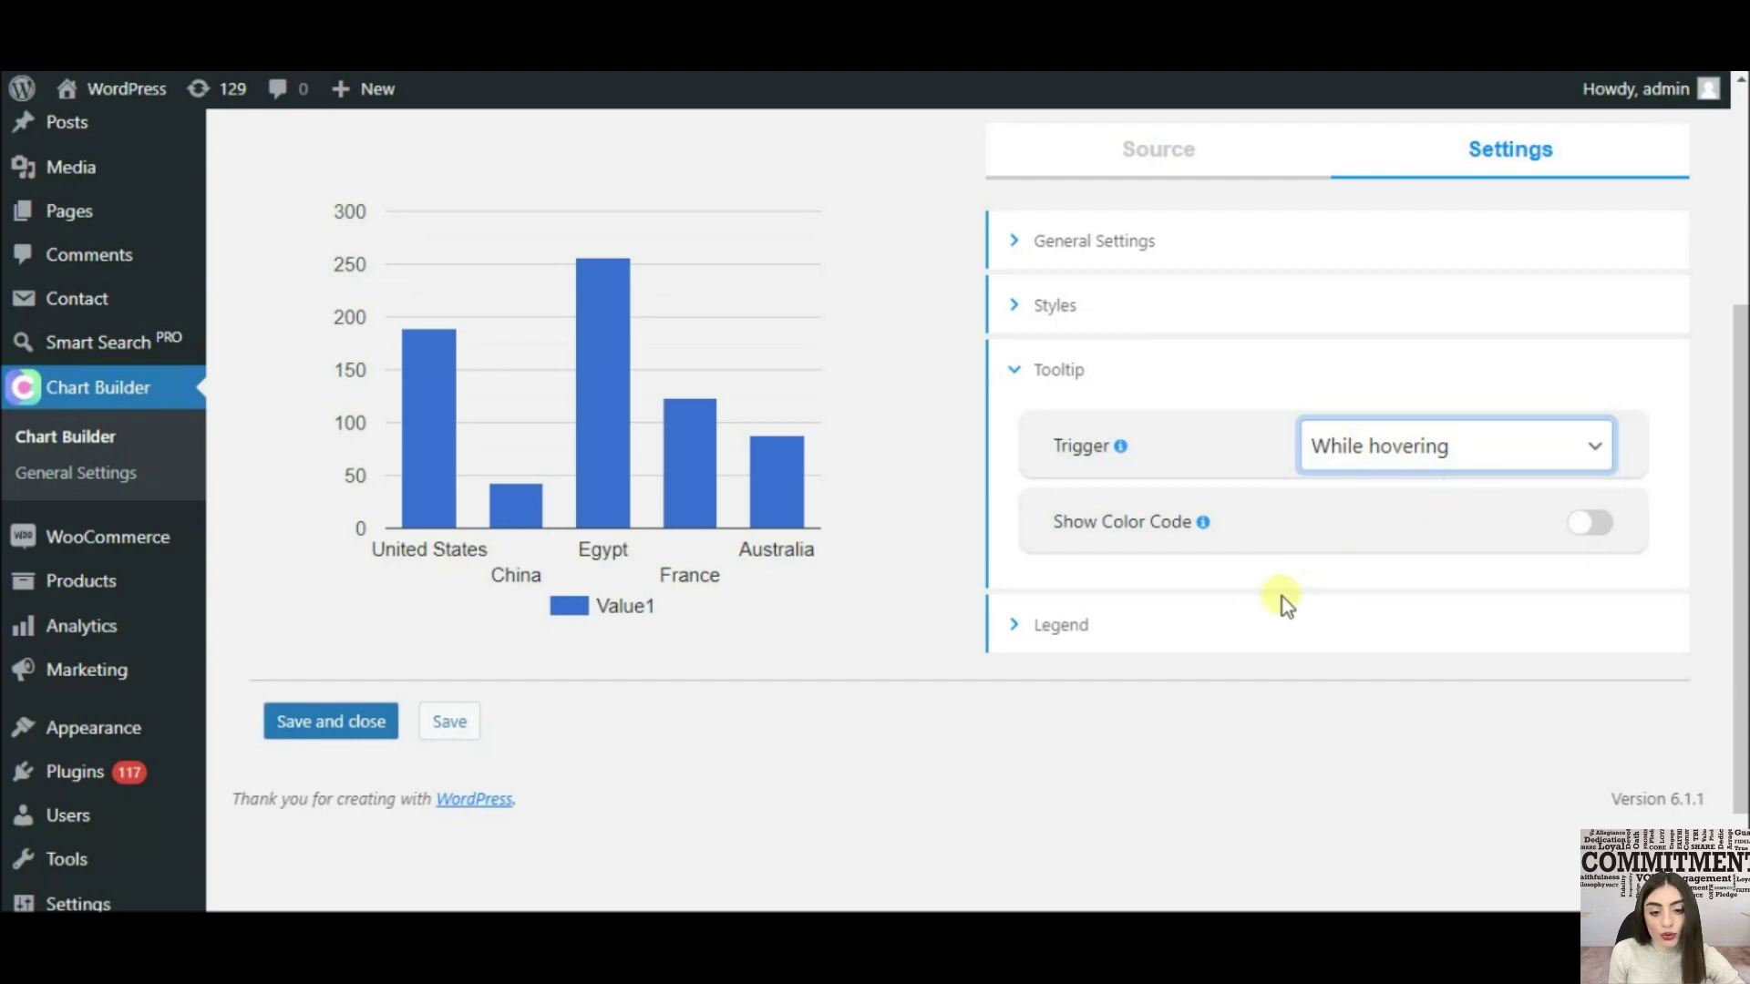
- Set the legend position to 'Omit the legend'
left_click(1052, 624)
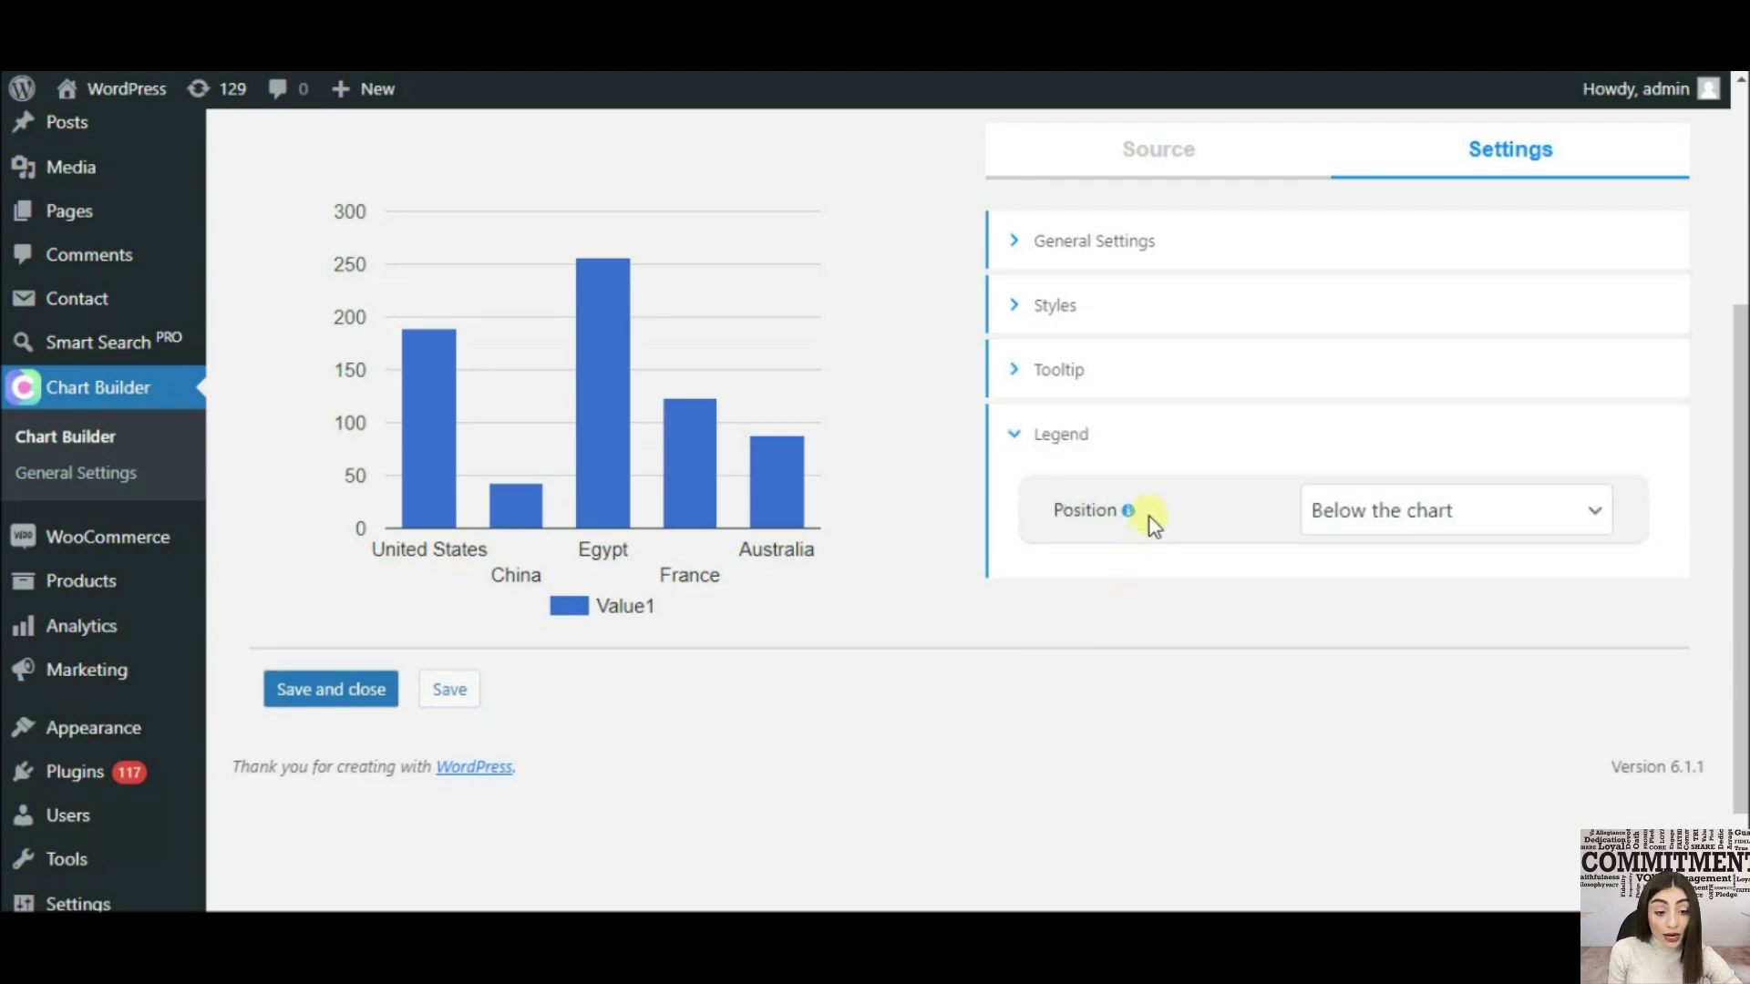
left_click(1592, 509)
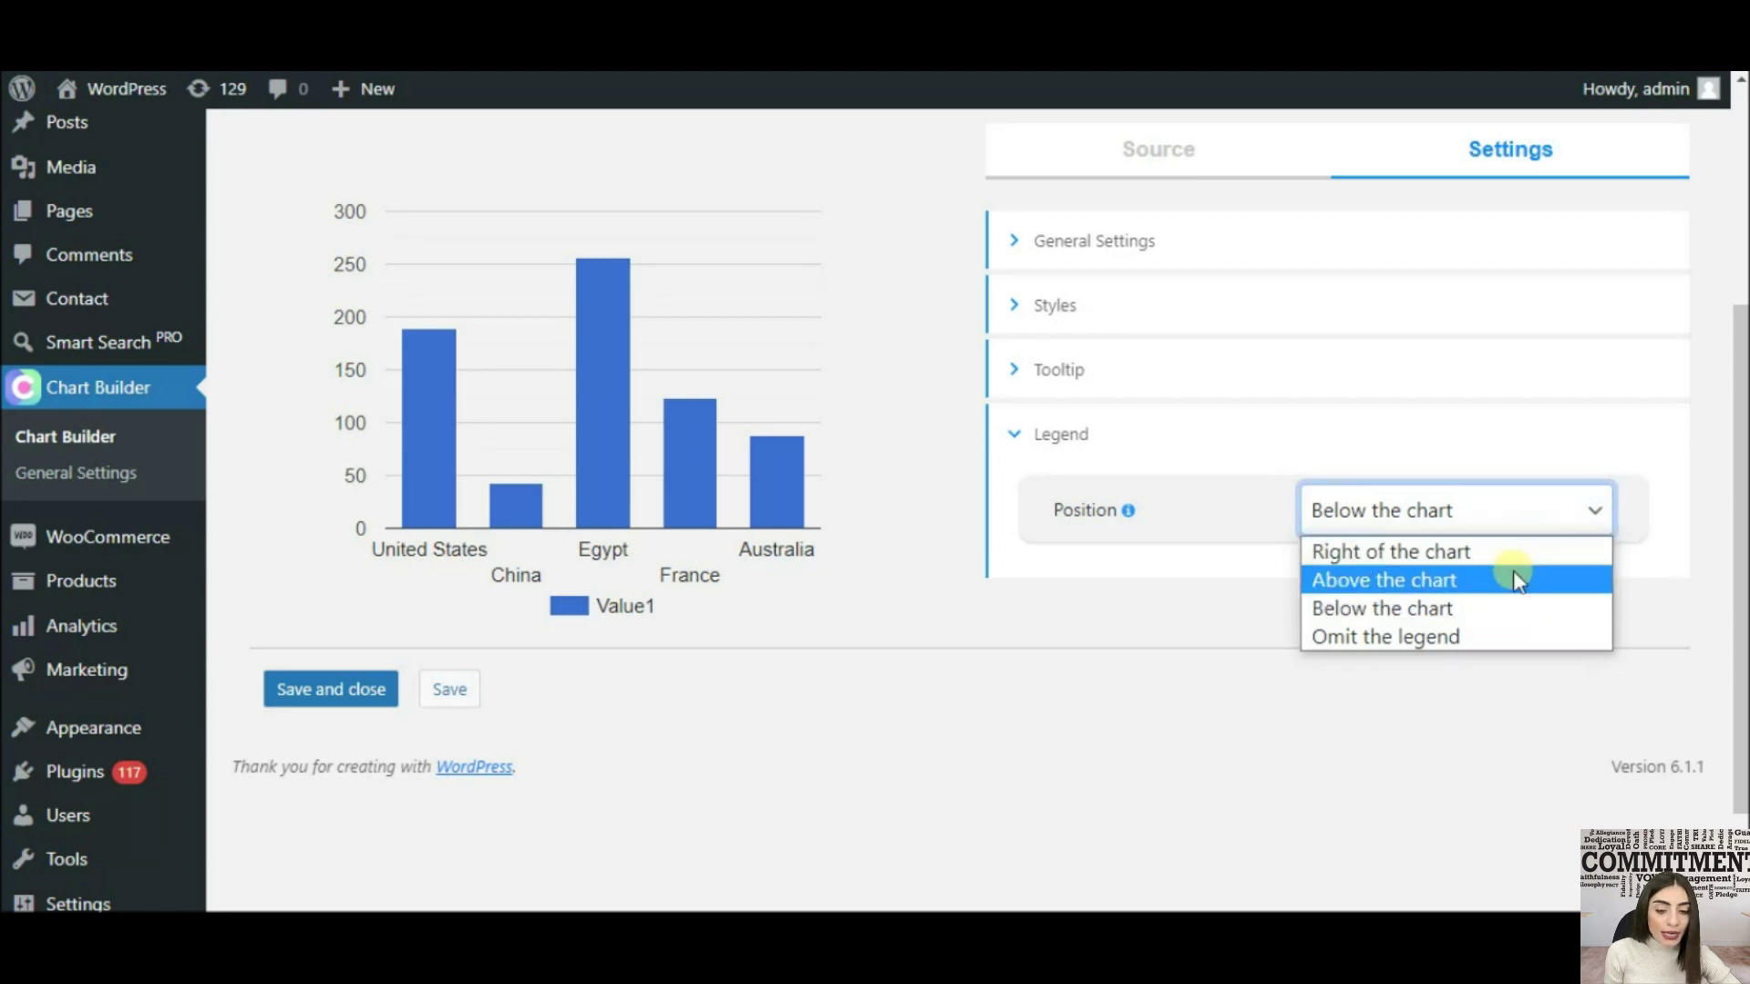
left_click(1482, 634)
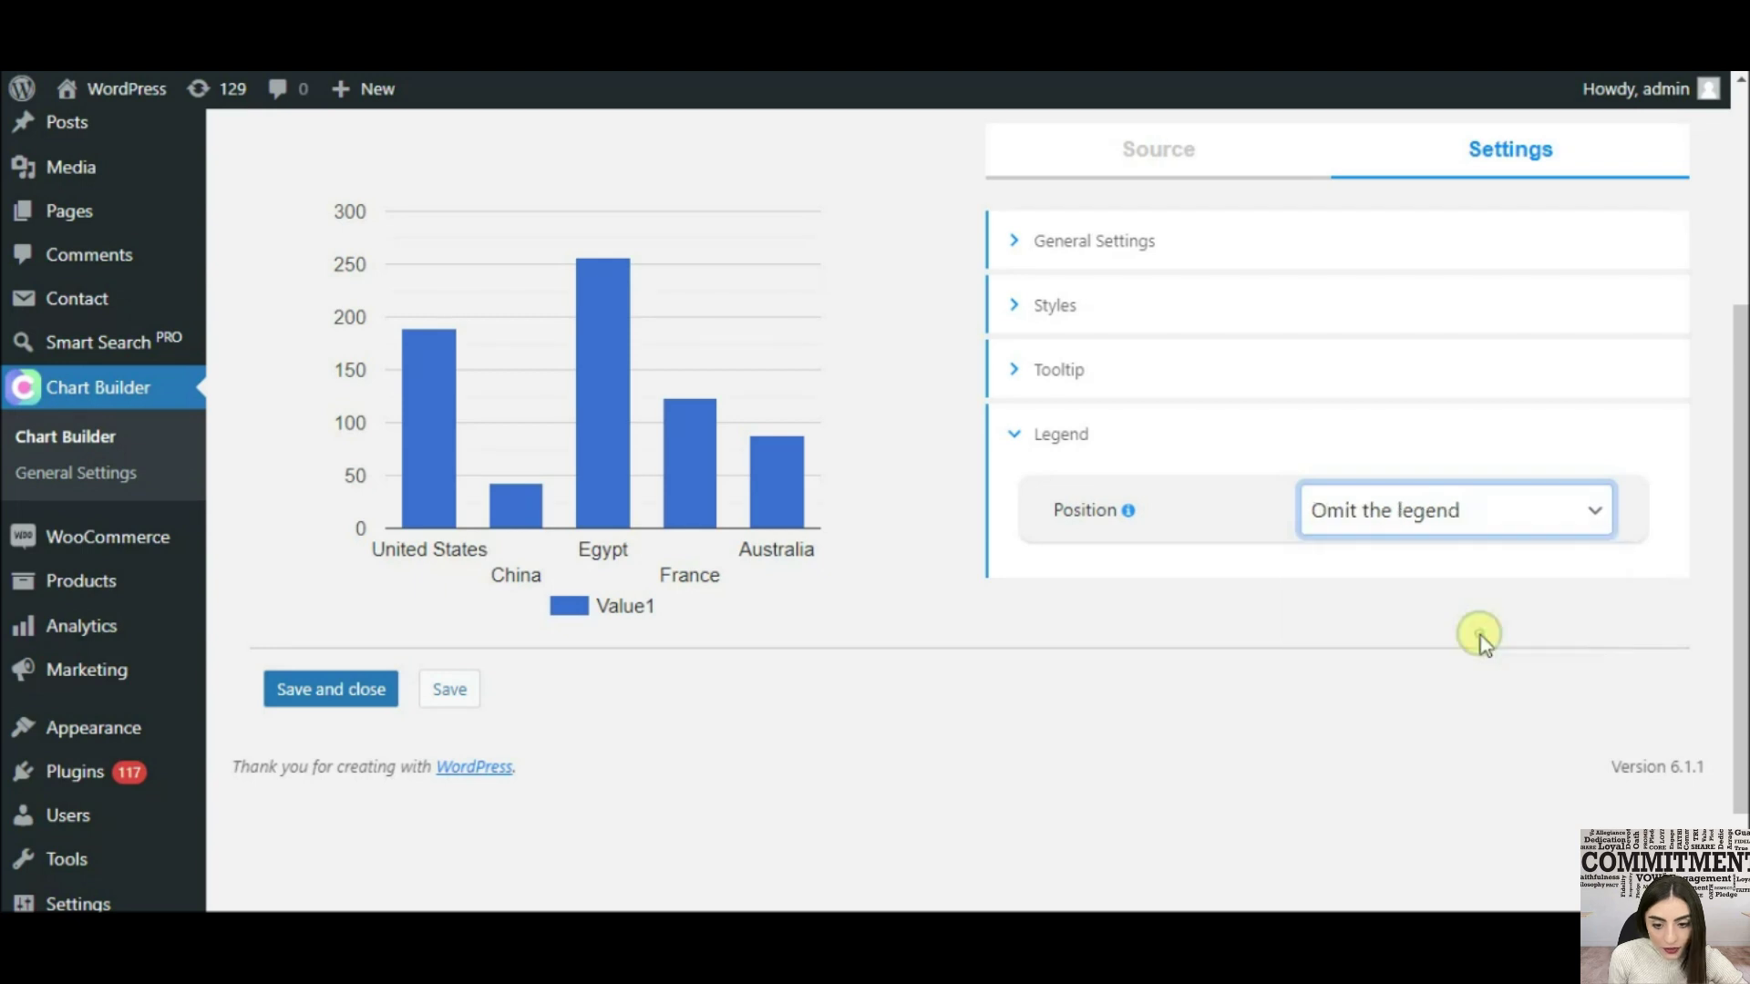
scroll(966, 743, "up", 3)
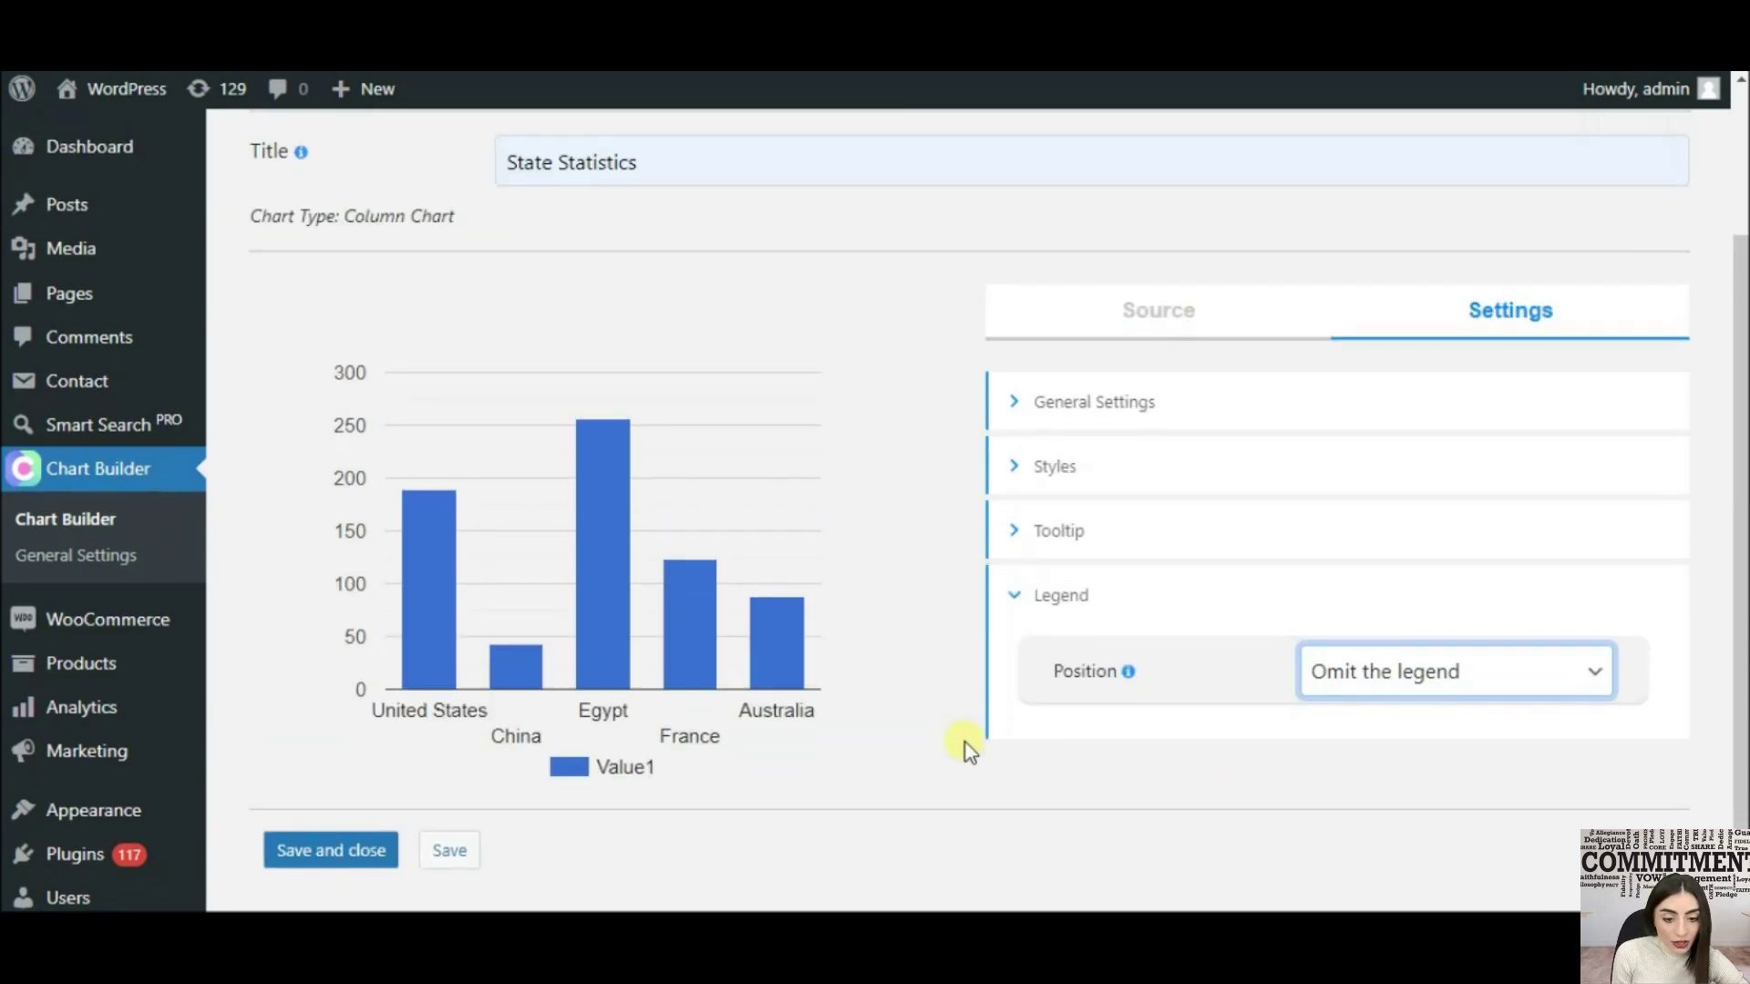
scroll(966, 743, "up", 3)
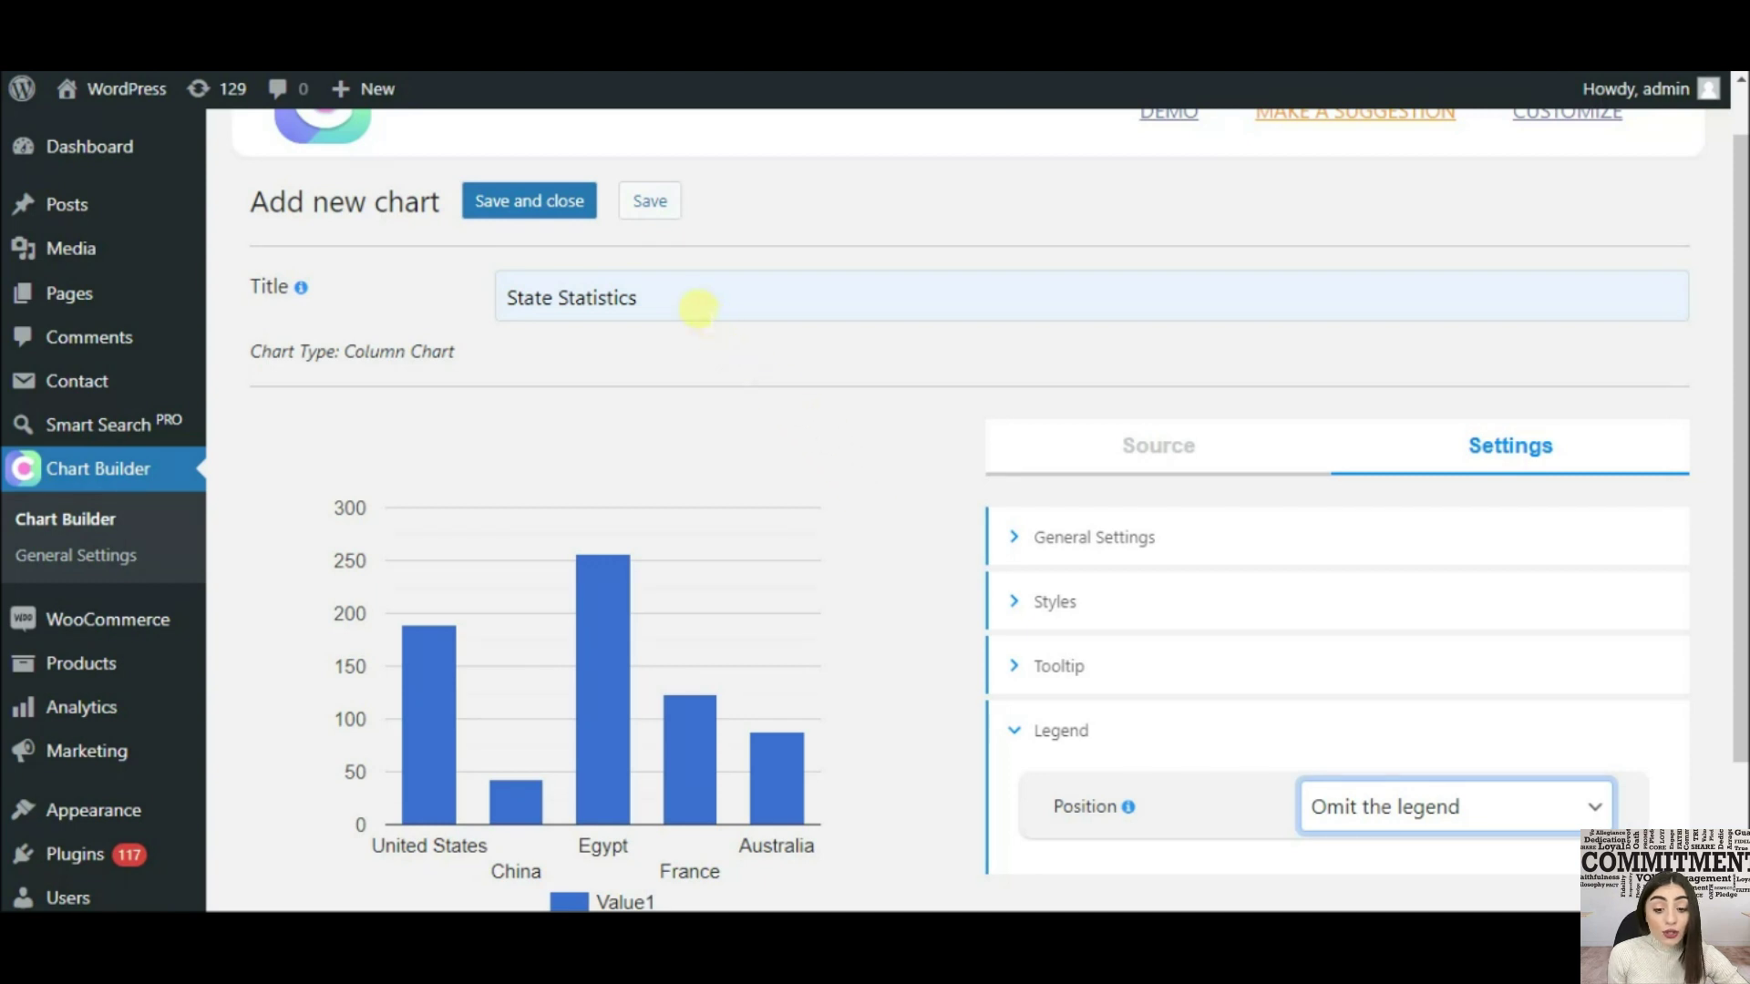
- Save and close the State Statistics chart, then start a new post from All Posts
left_click(547, 204)
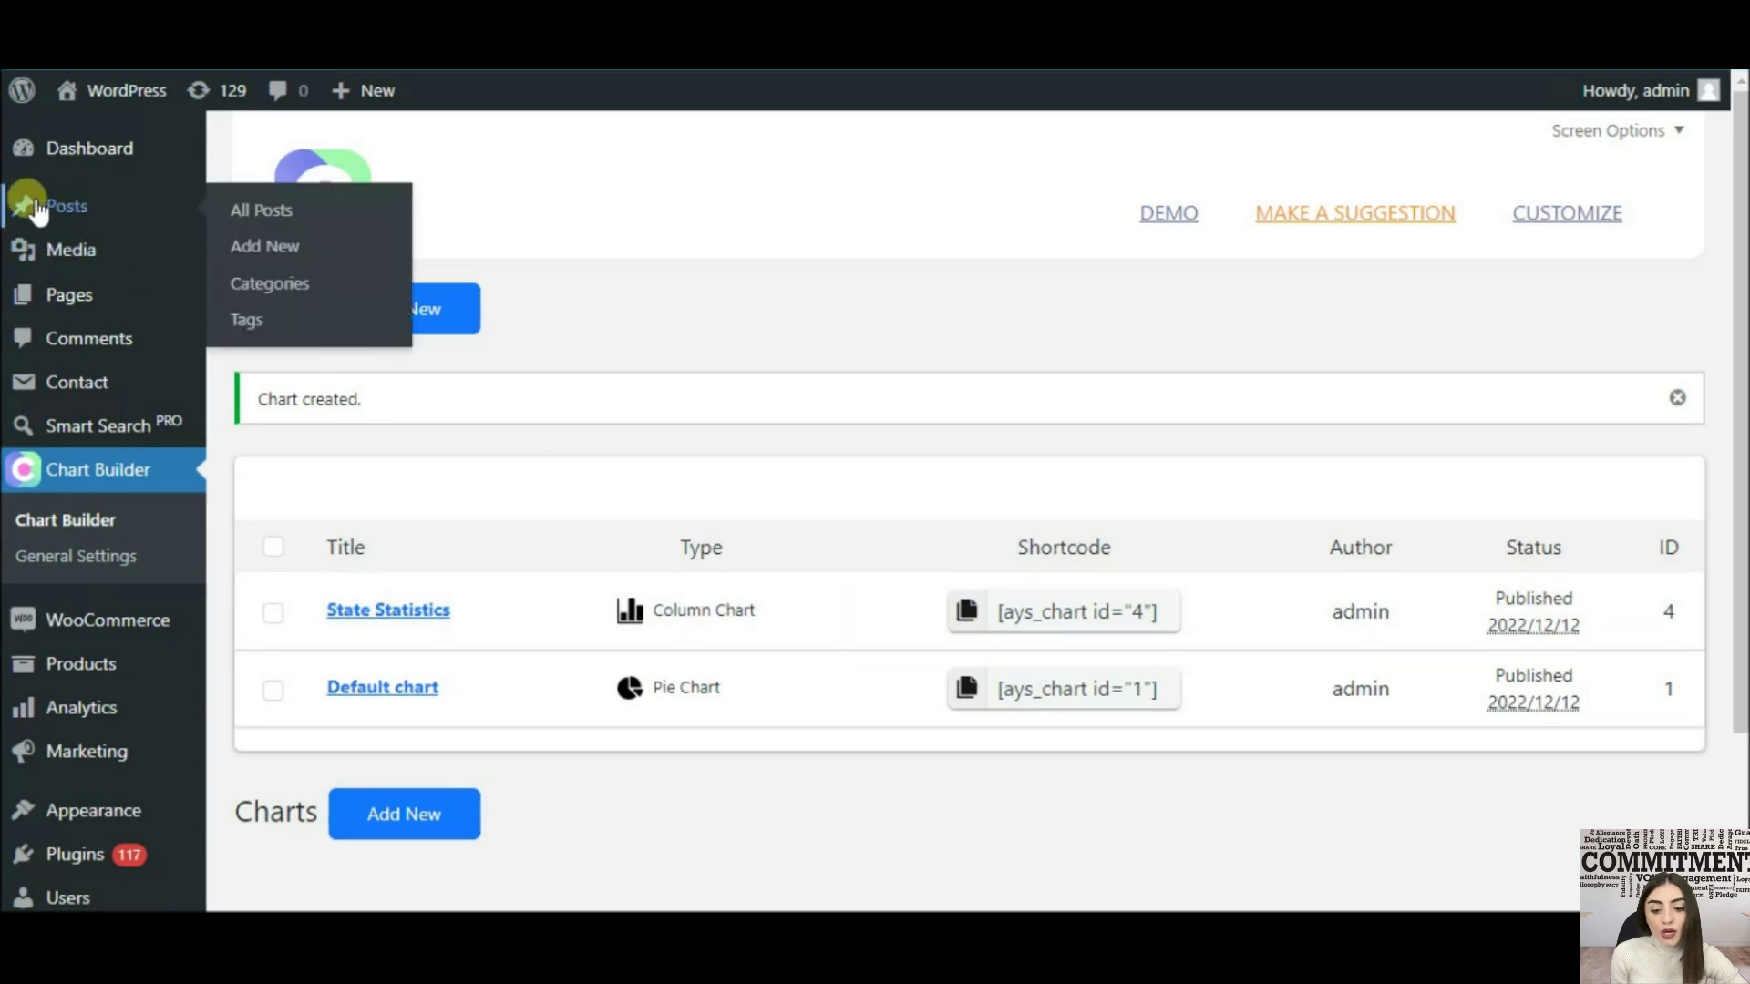
left_click(56, 206)
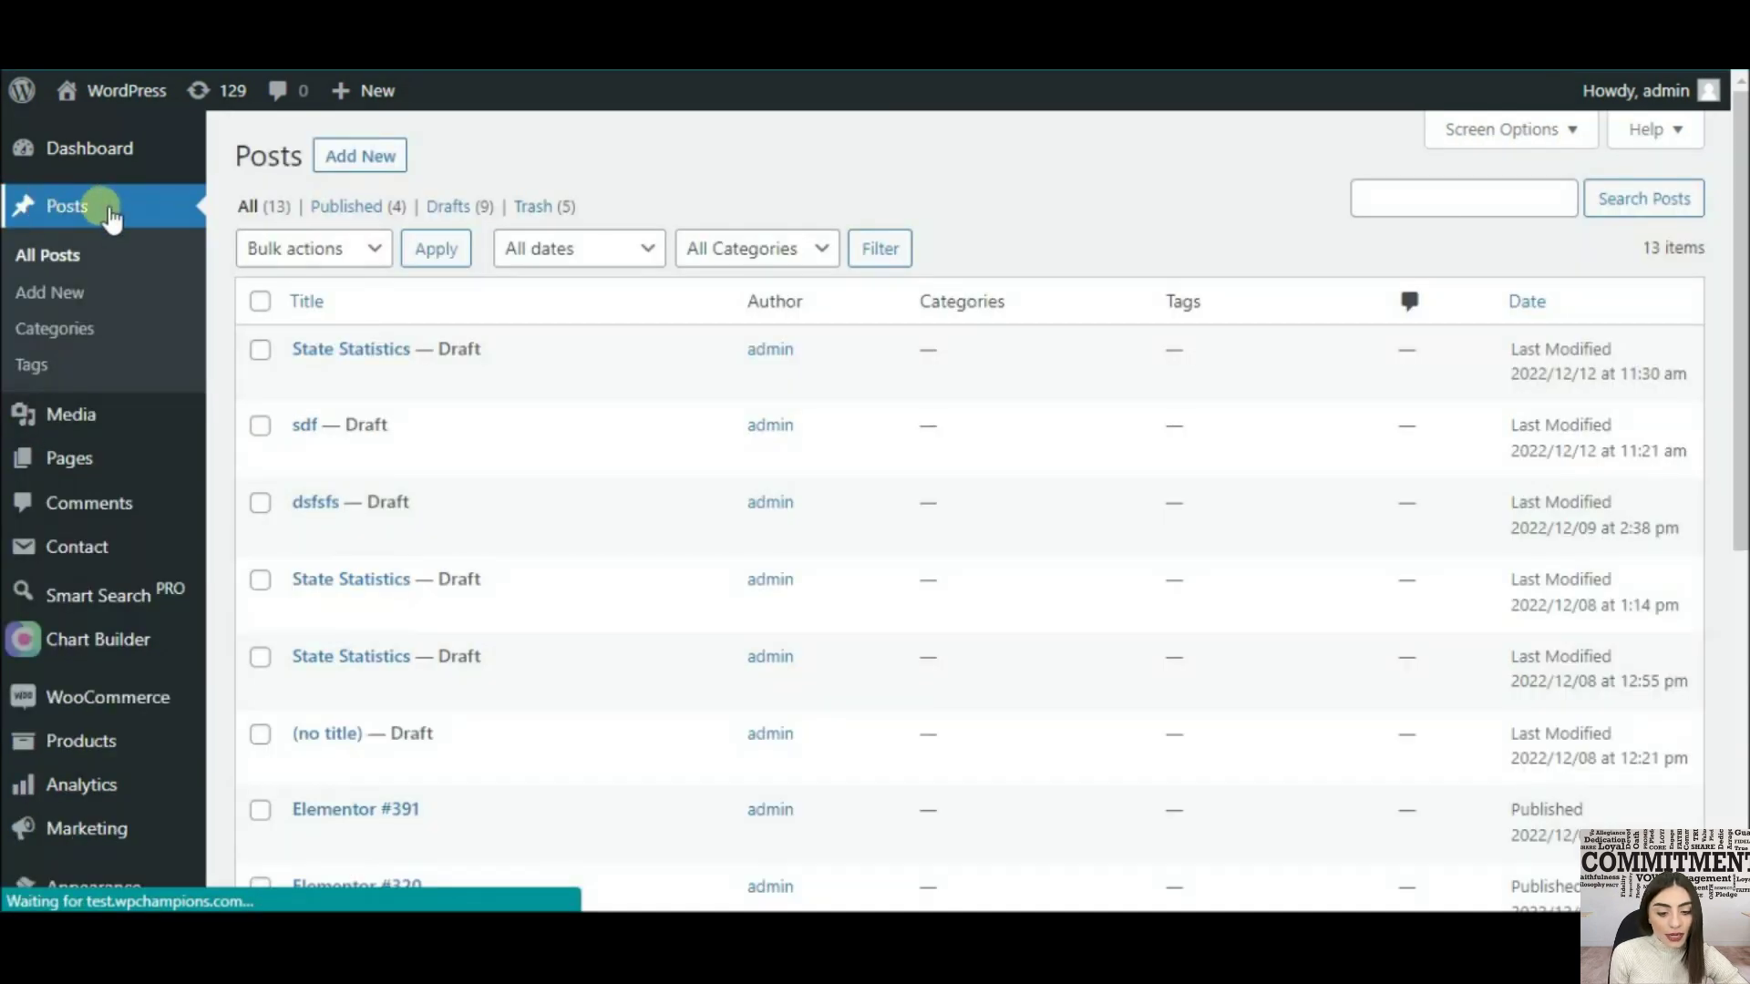
left_click(362, 156)
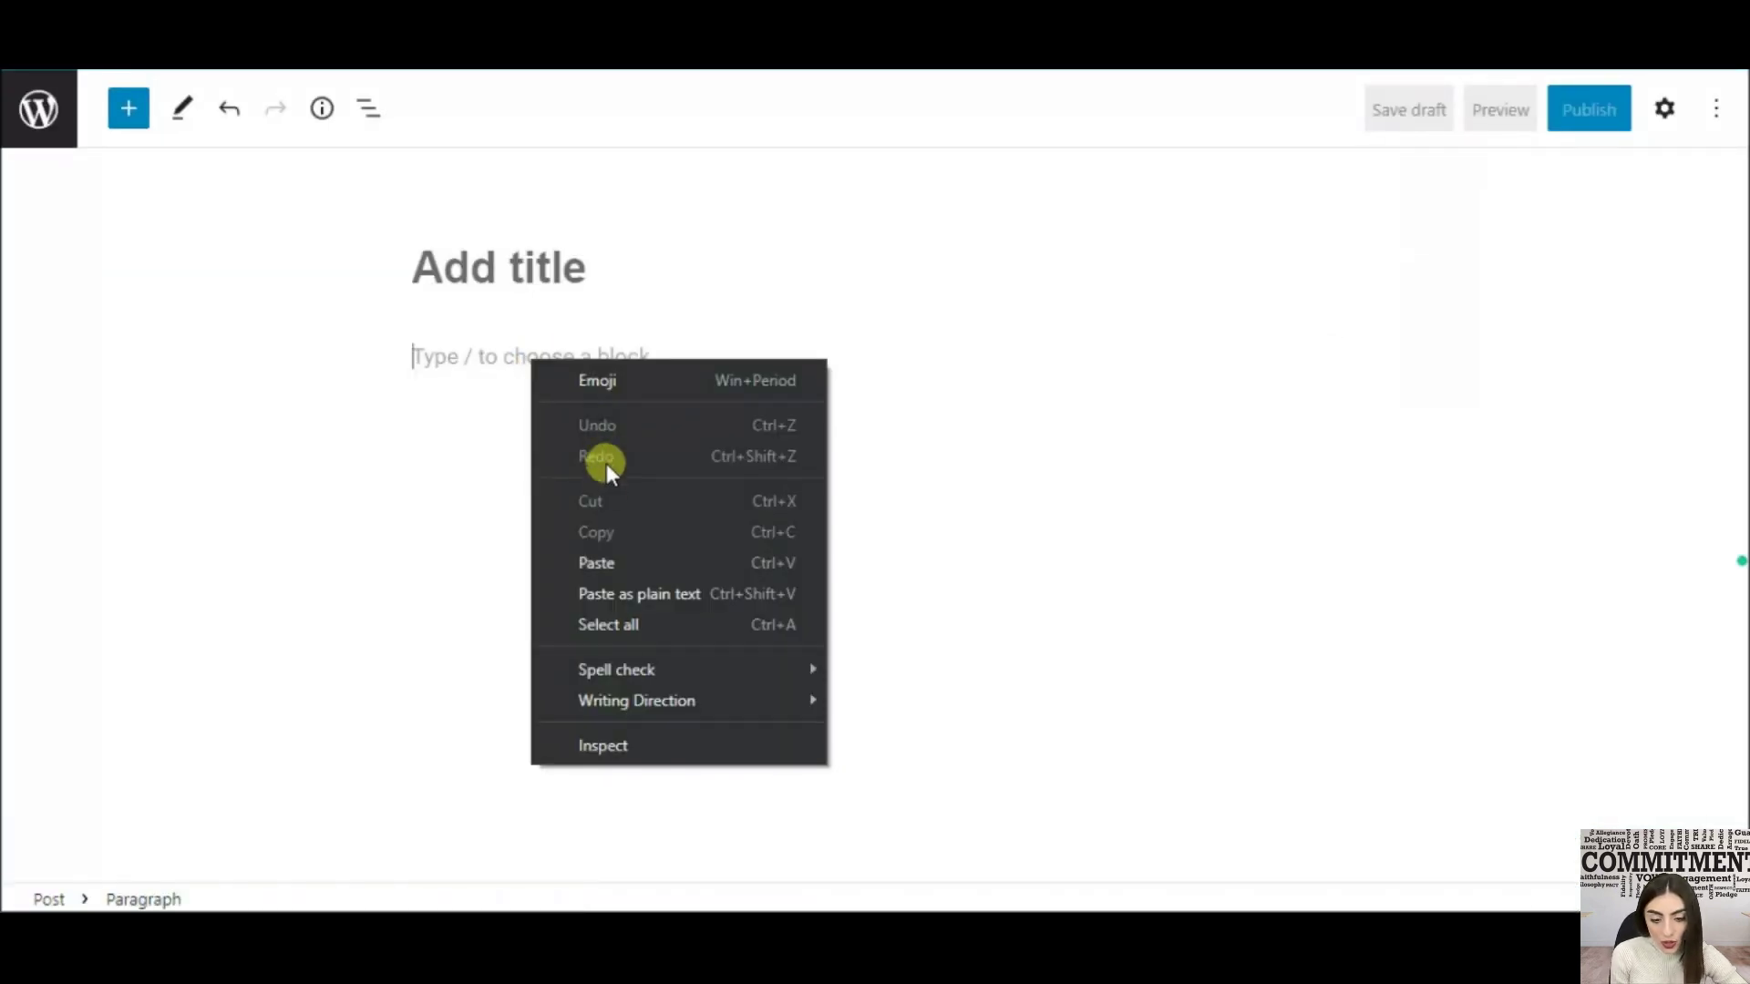
- Paste the shortcode [ays_chart id="4"] into the post, save it as a draft and preview it
left_click(602, 560)
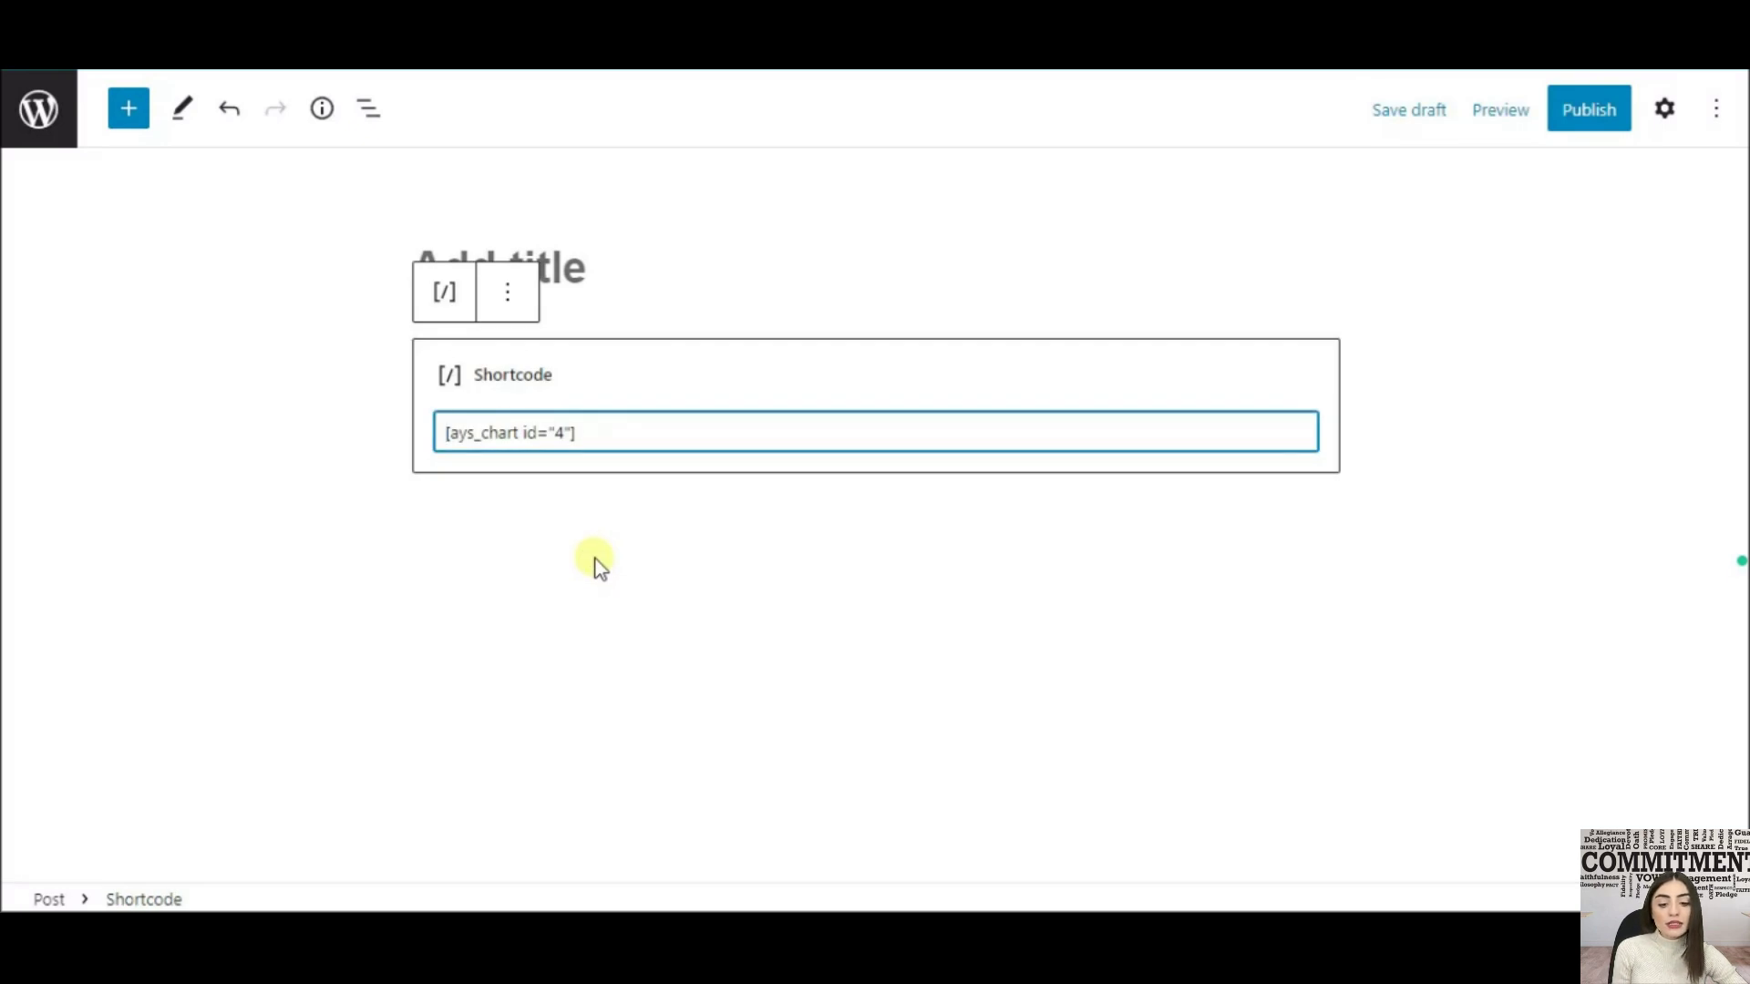
left_click(558, 272)
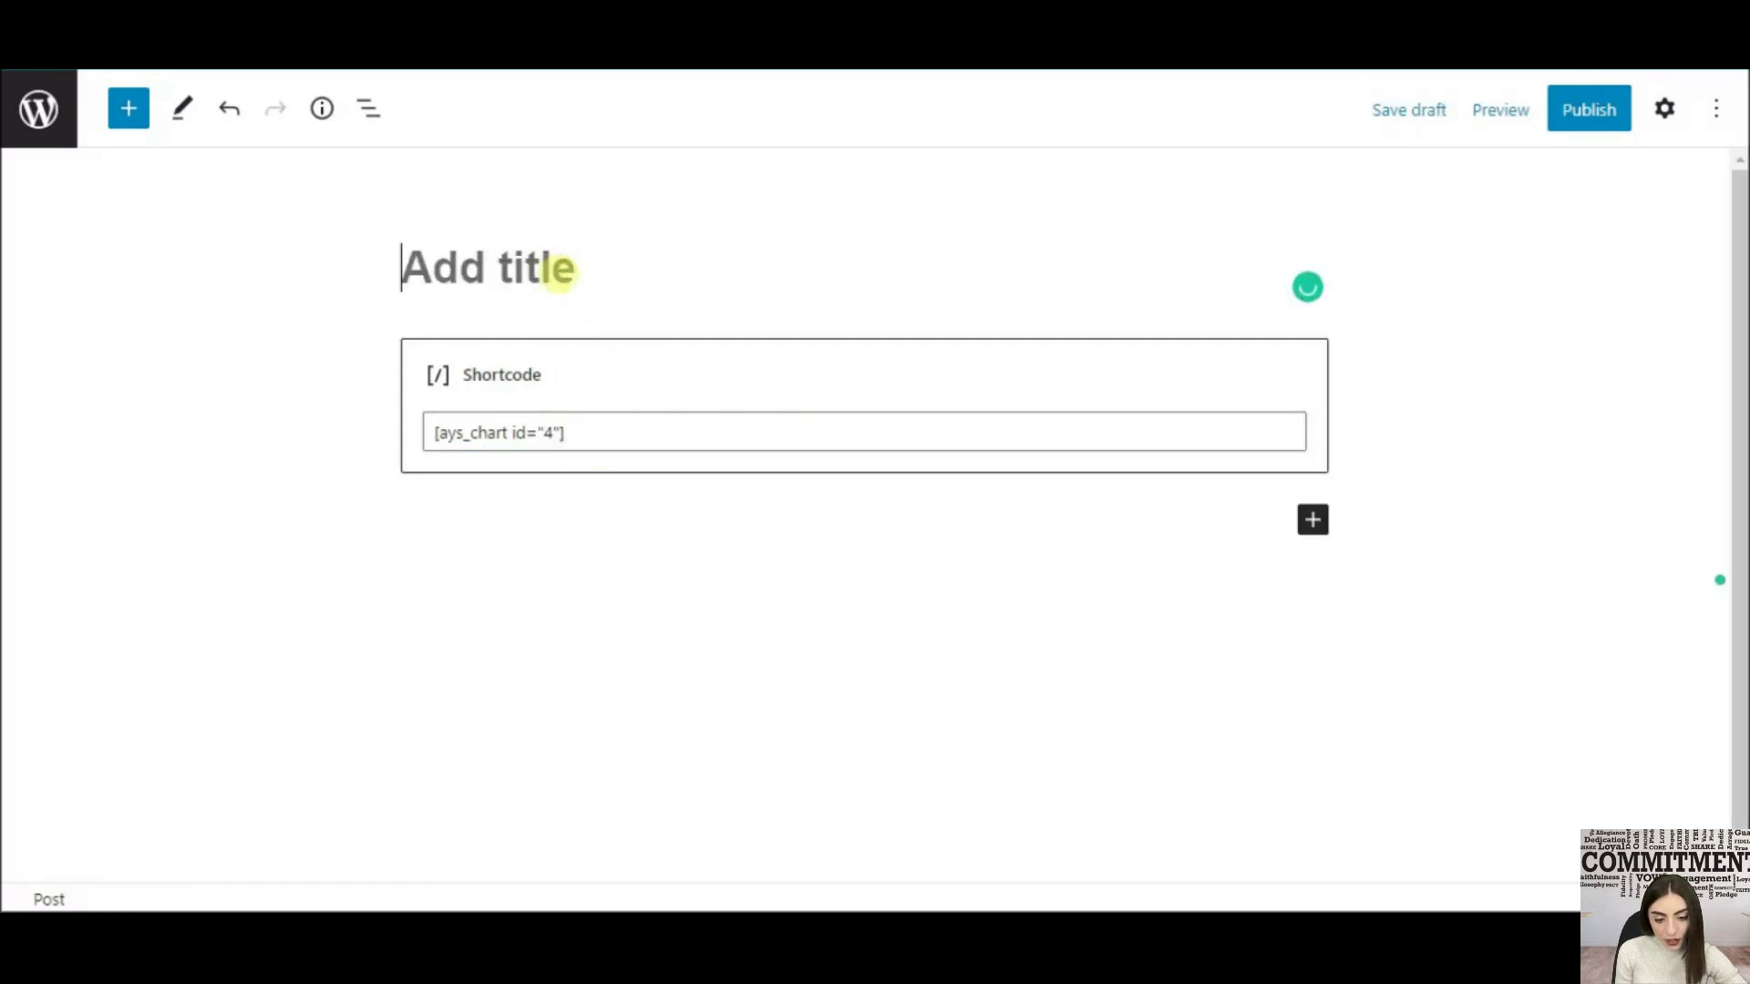
left_click(1422, 113)
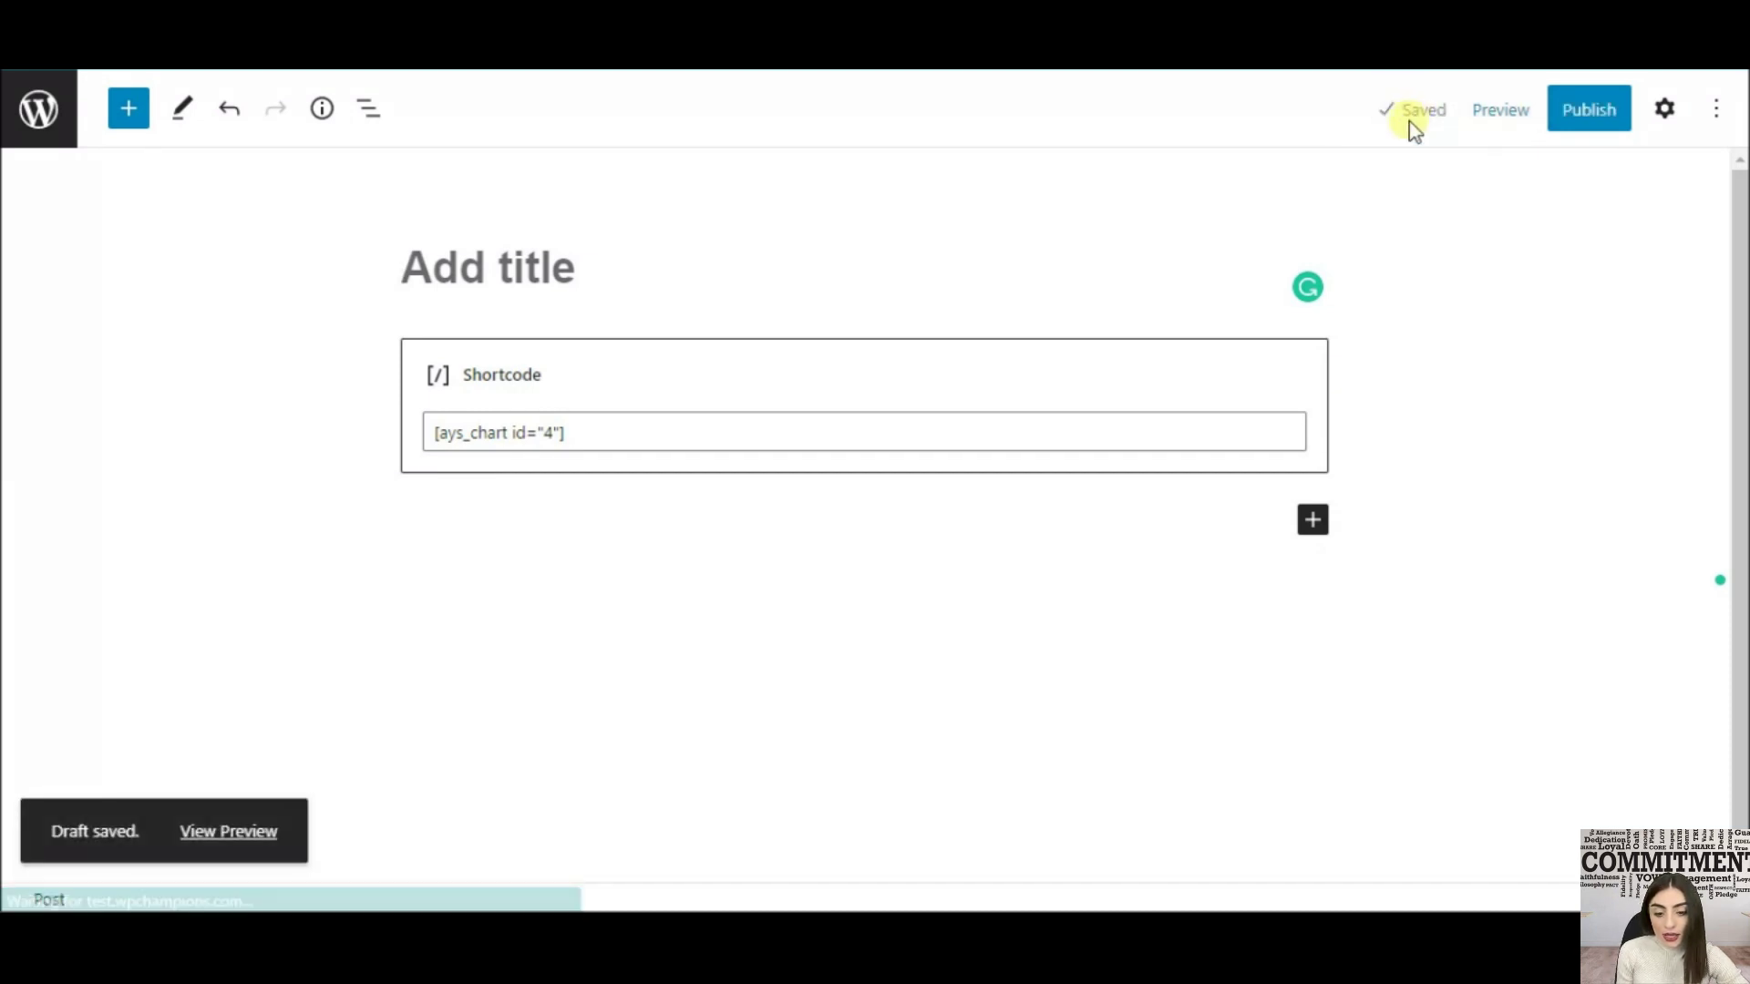
left_click(223, 834)
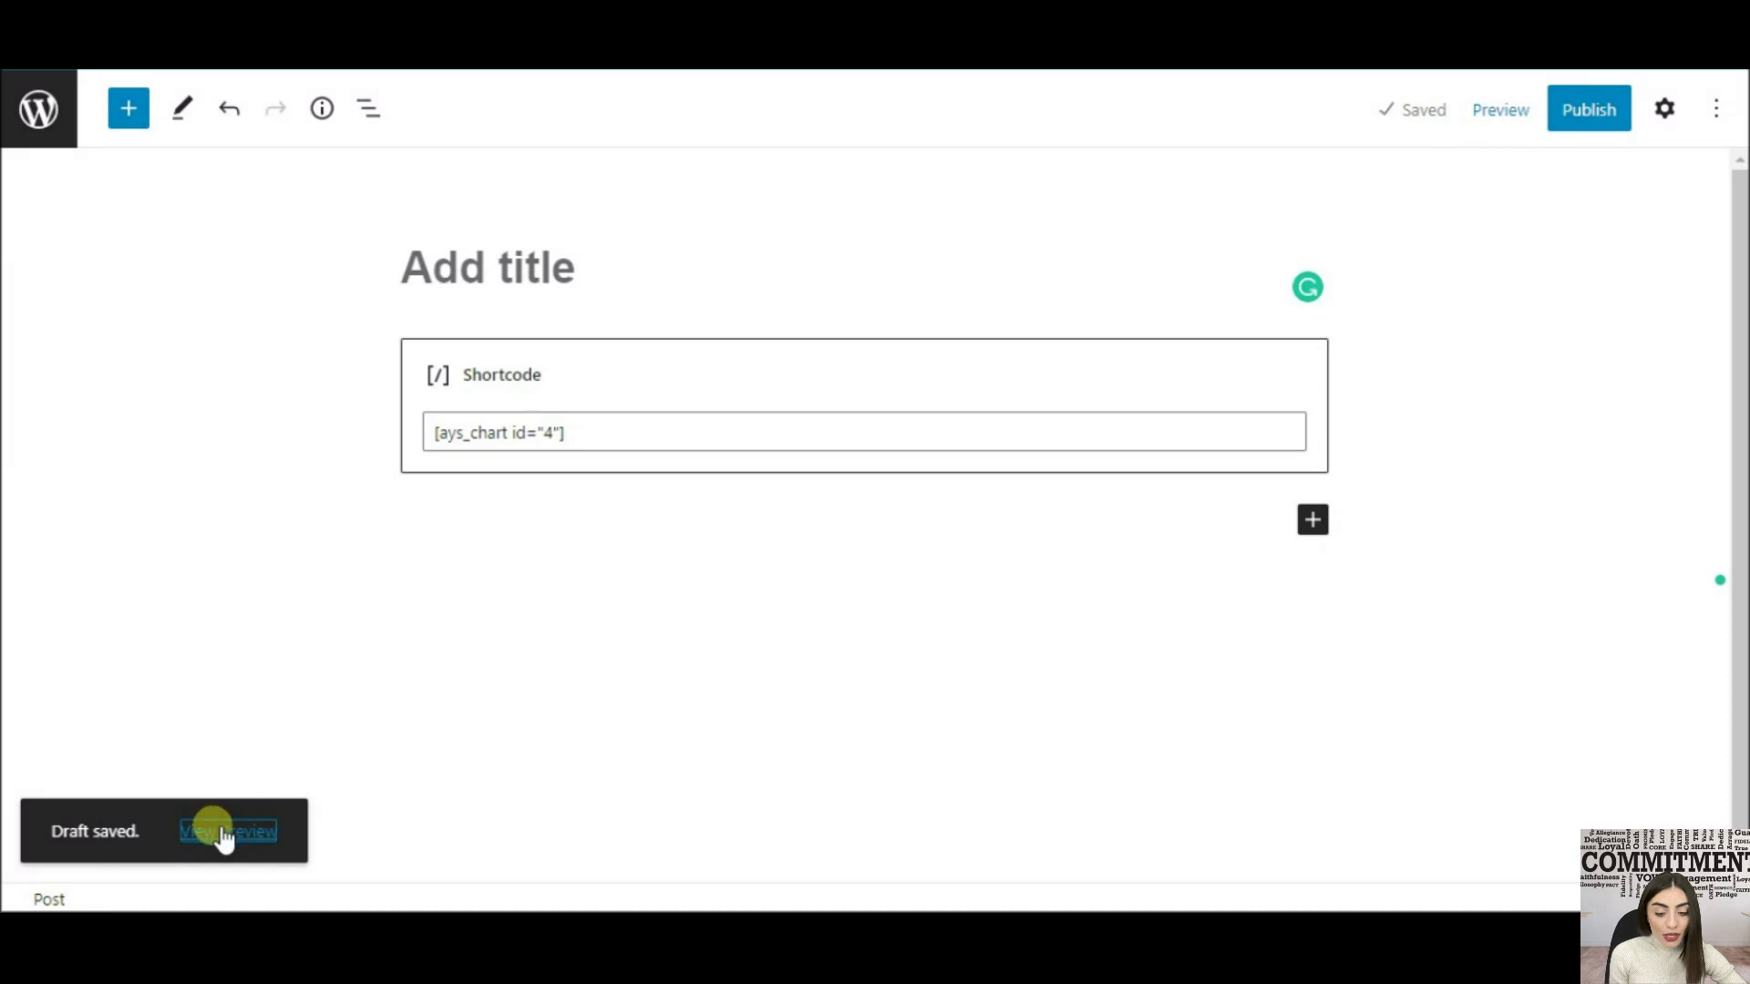